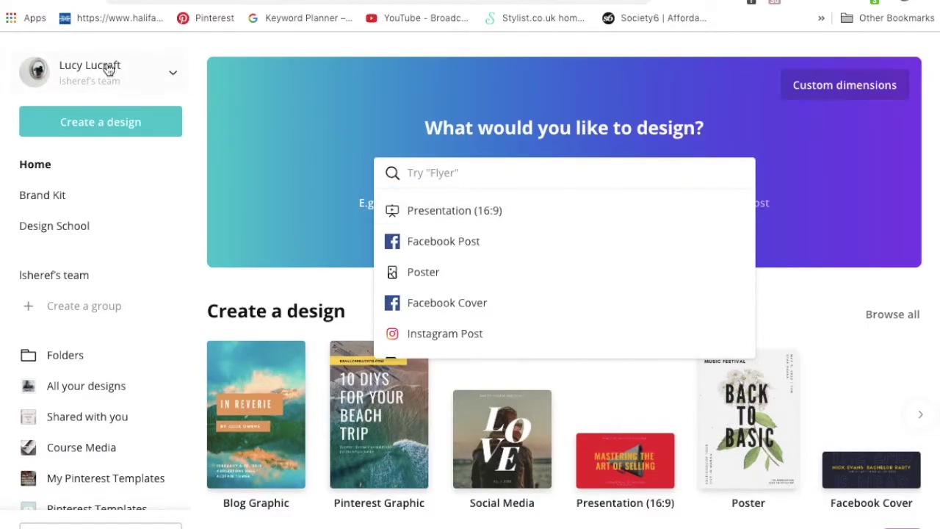
- Dismiss the design suggestions and browse the brand kit's colour palette, font styles and logos
click(815, 286)
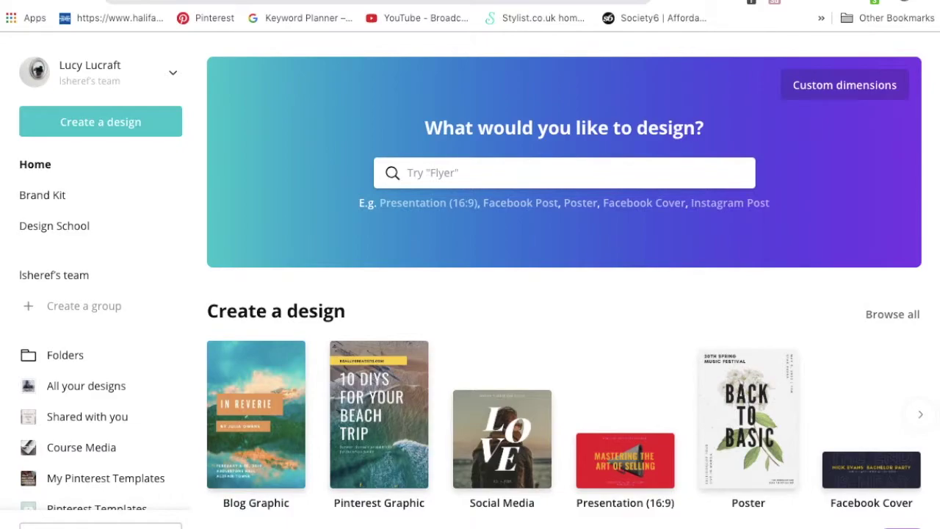
click(60, 196)
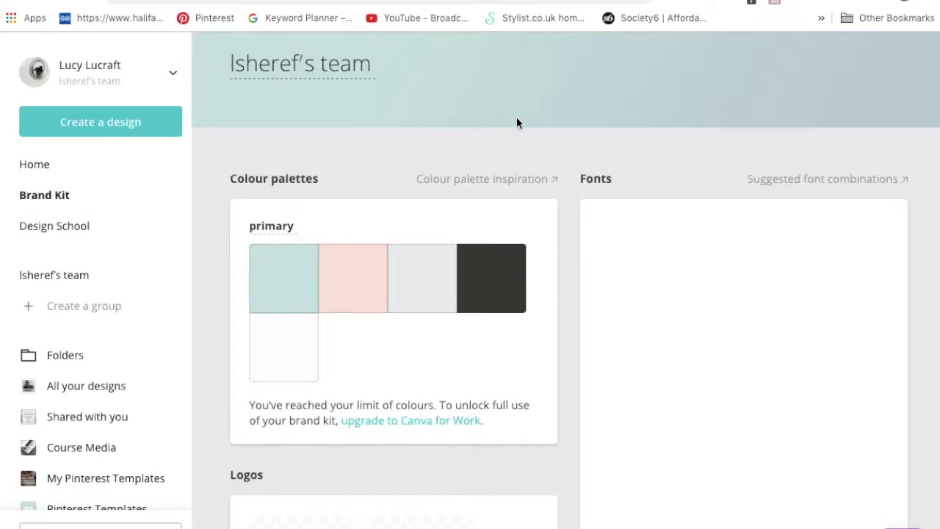
scroll(490, 151, down, 3)
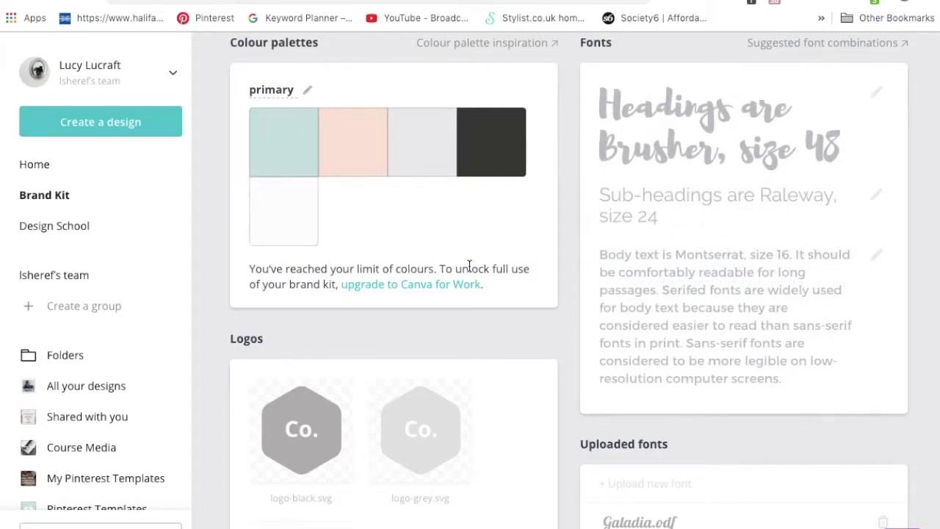
scroll(468, 268, down, 2)
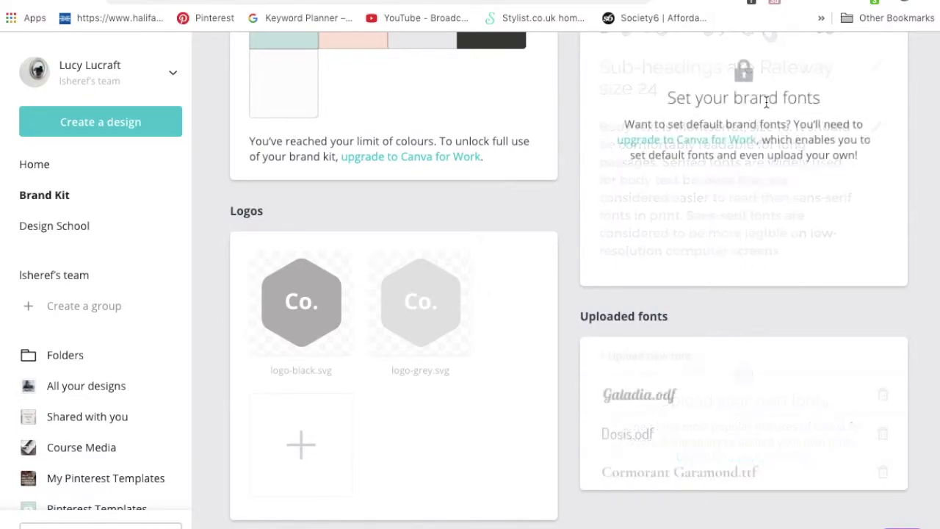
scroll(766, 100, up, 4)
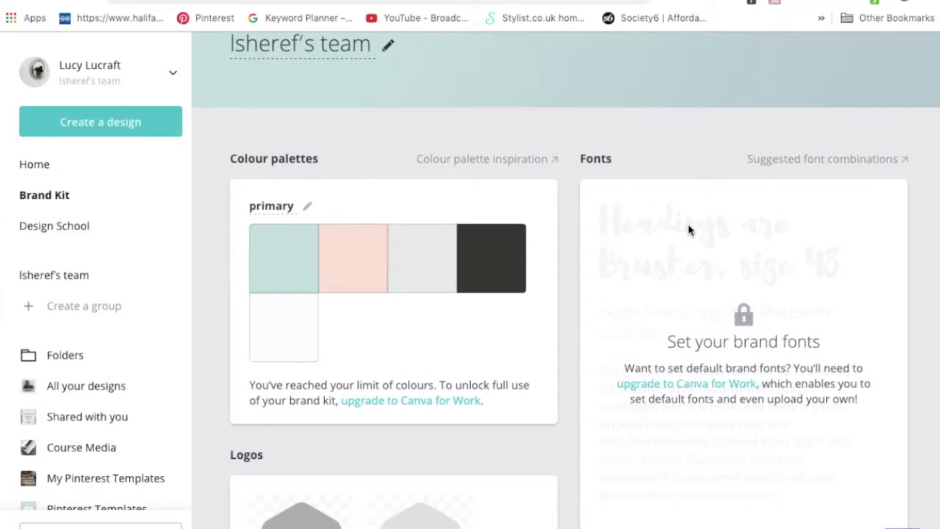
scroll(548, 411, down, 5)
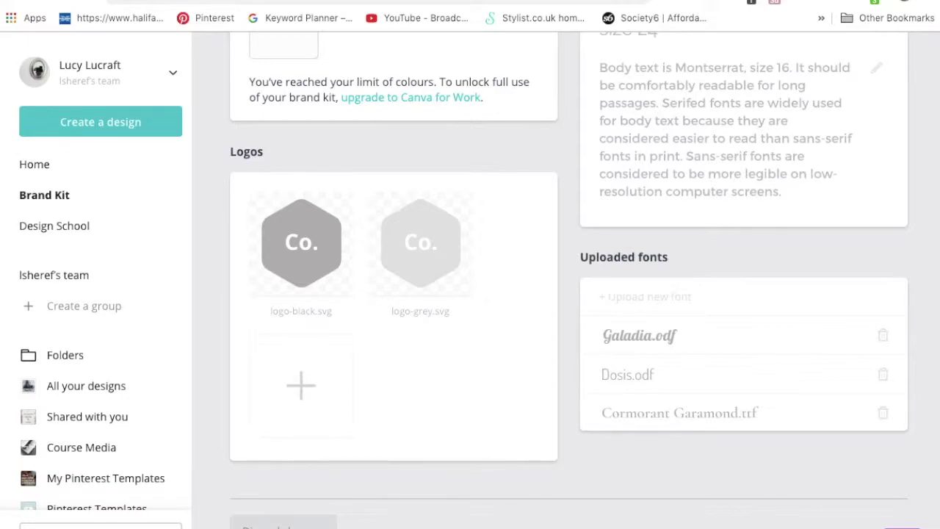
scroll(393, 514, up, 4)
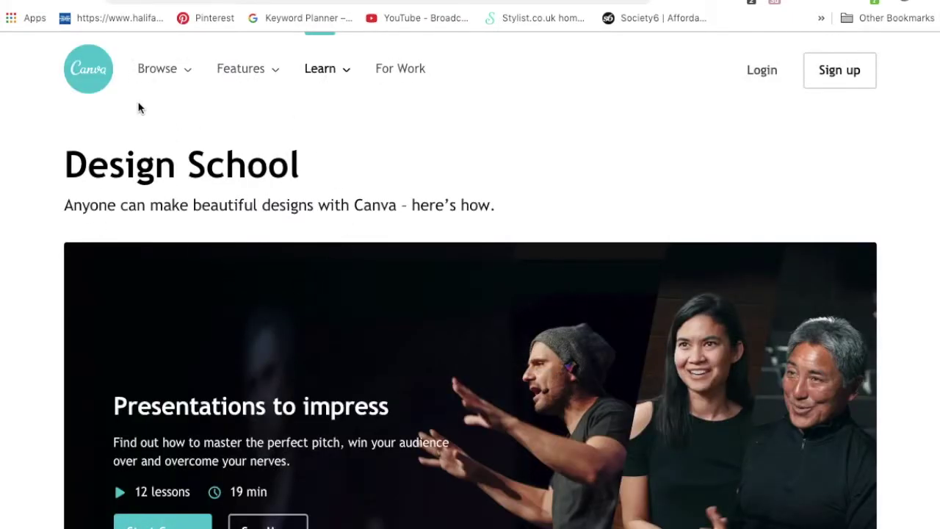
- Browse the Design School tutorials page and its course listings
mouse_move(258, 65)
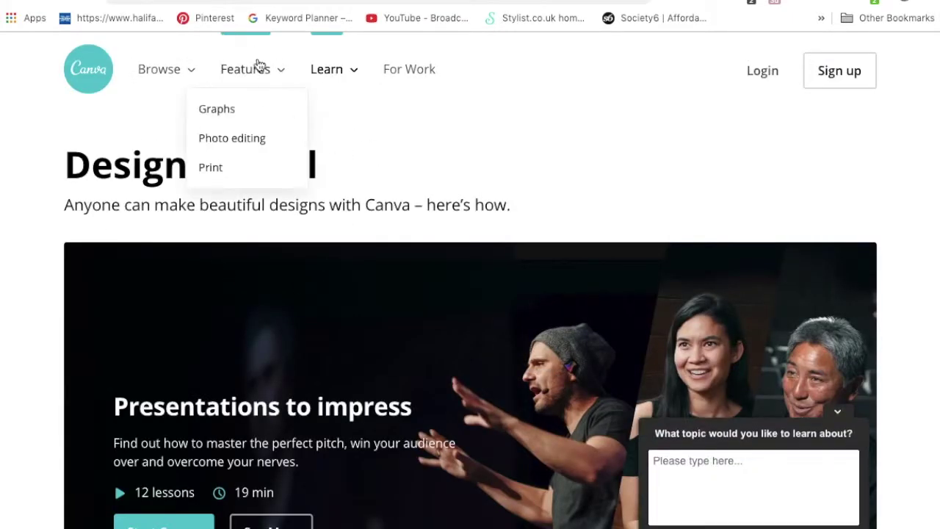
mouse_move(191, 73)
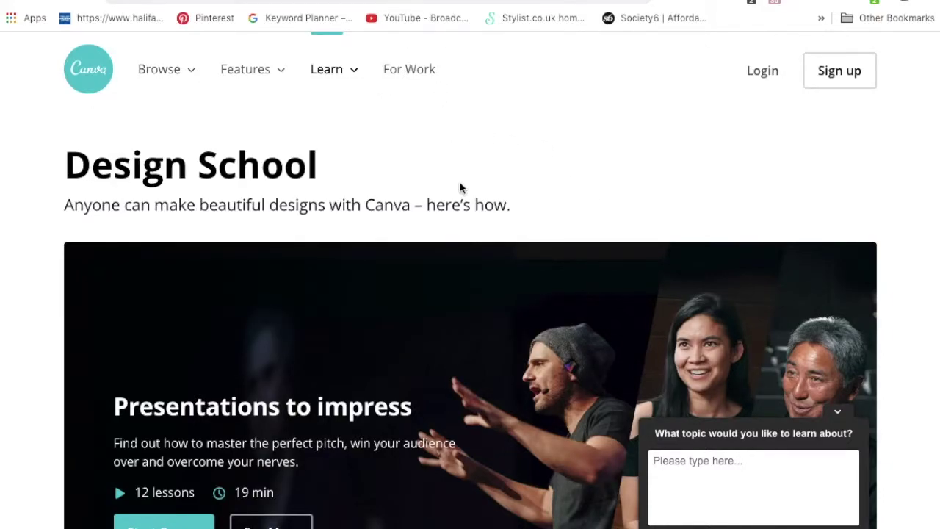
scroll(462, 188, down, 4)
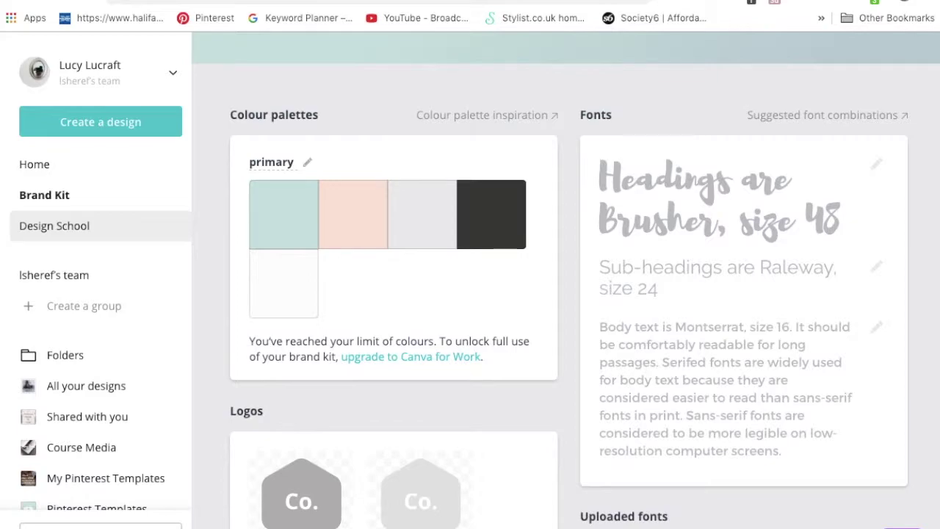
- Return home and review the design types, including the 735×1102 px Pinterest Graphic
click(65, 175)
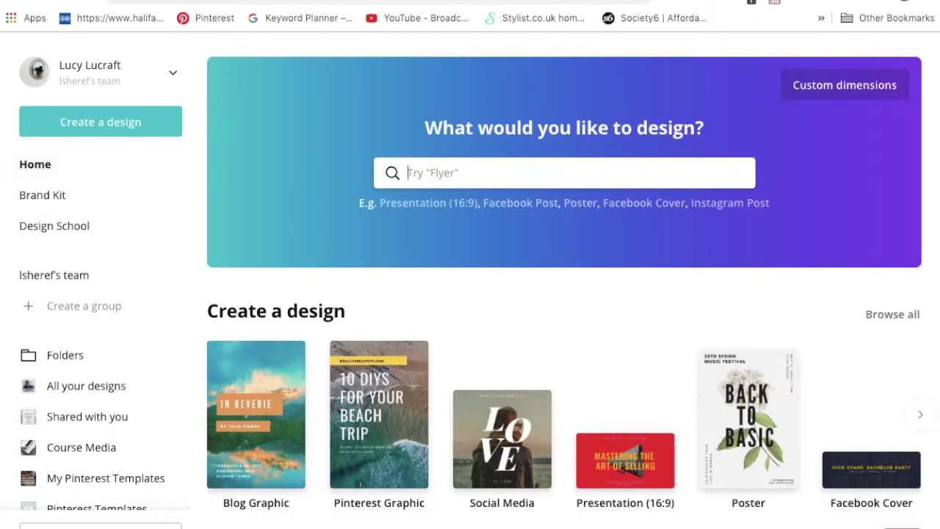
scroll(646, 307, down, 3)
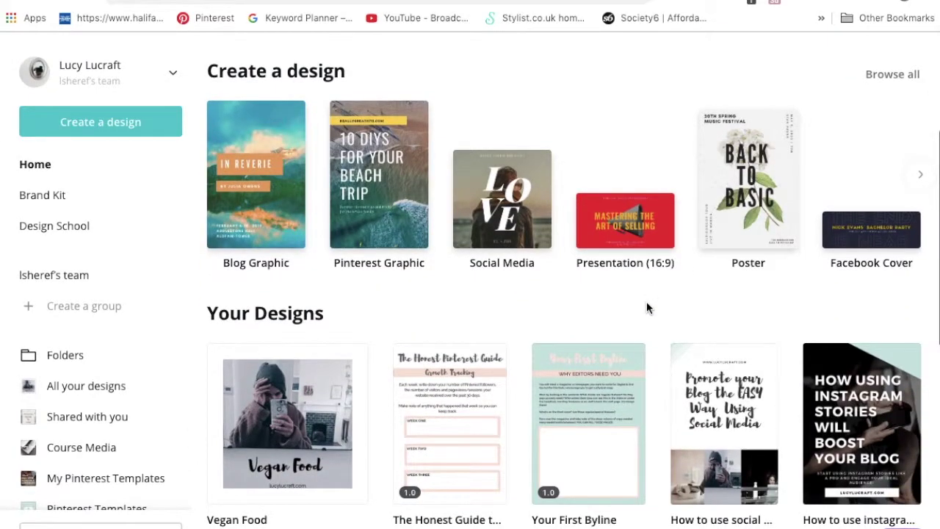
scroll(647, 307, up, 3)
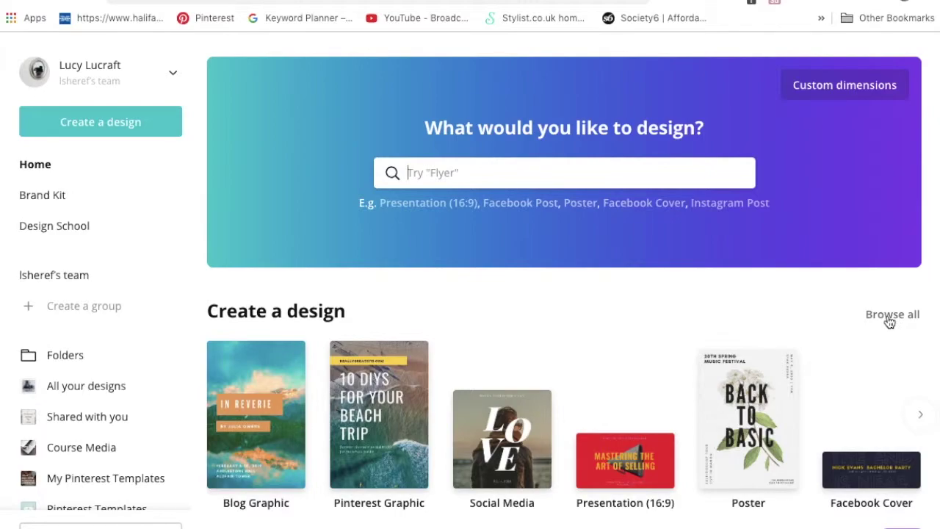
scroll(552, 336, down, 2)
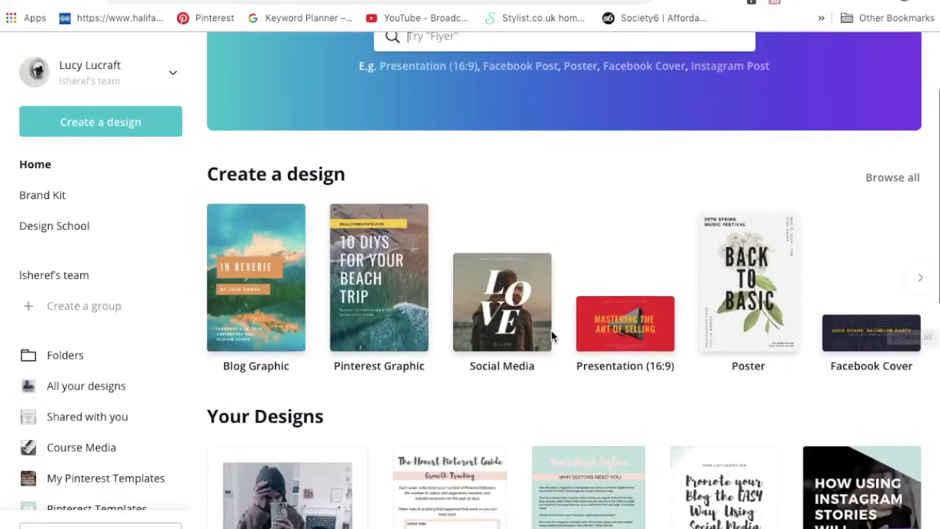
scroll(426, 386, down, 1)
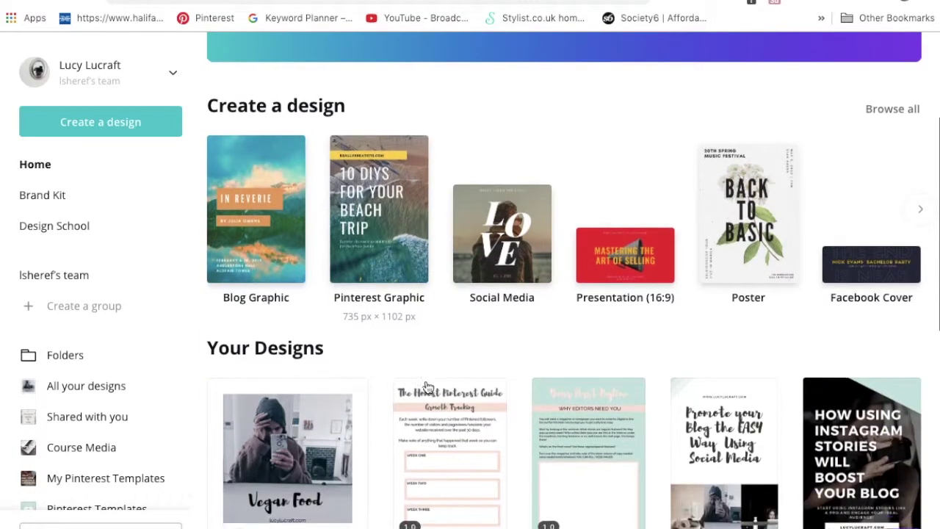
scroll(426, 387, down, 3)
scroll(424, 379, up, 5)
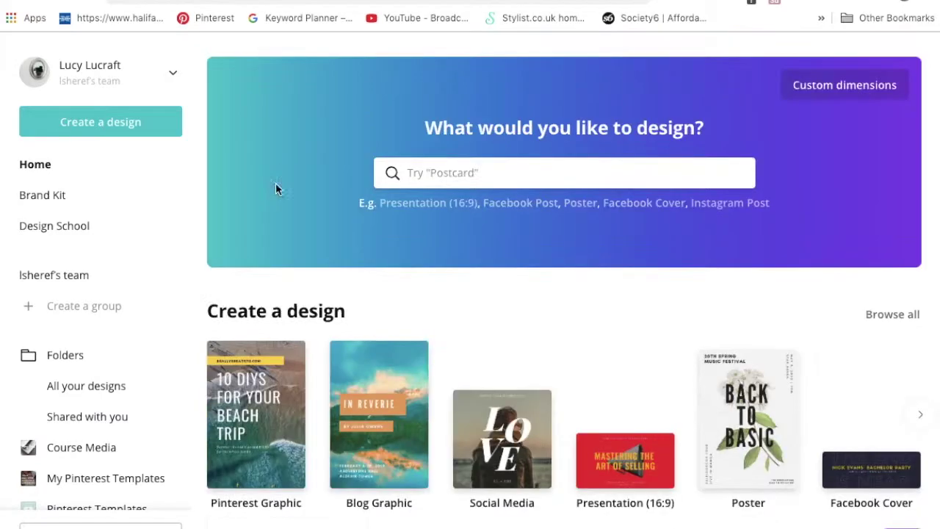
scroll(273, 214, down, 3)
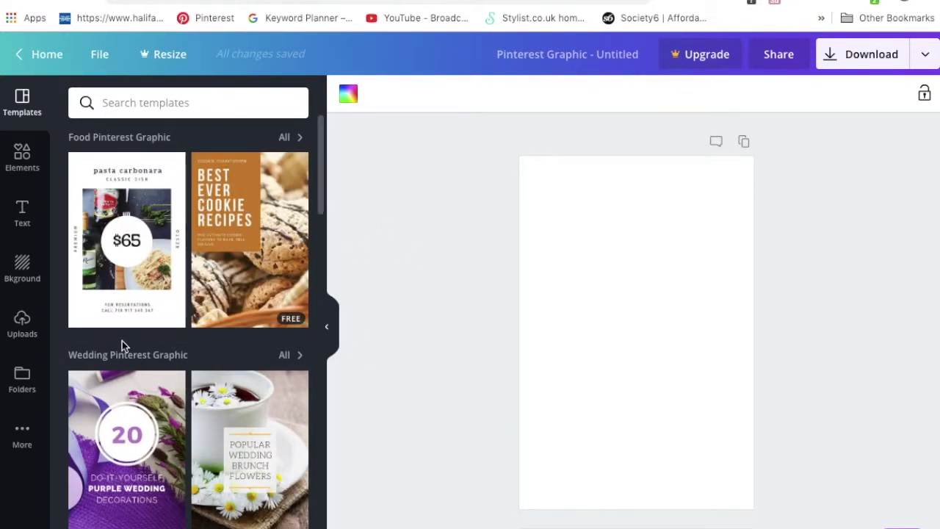
- Apply the peanut butter ice cream template to the new Pinterest Graphic and keep browsing templates
scroll(122, 341, down, 2)
scroll(122, 346, down, 20)
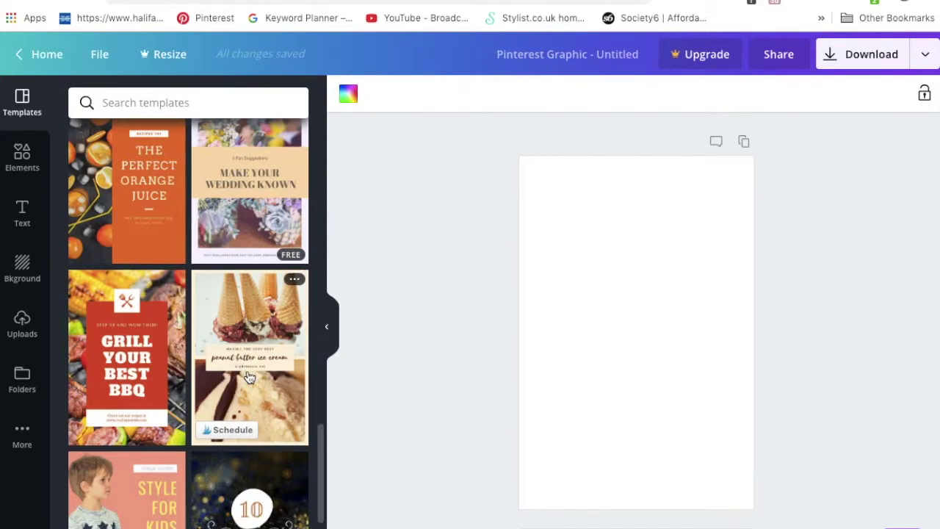
click(249, 377)
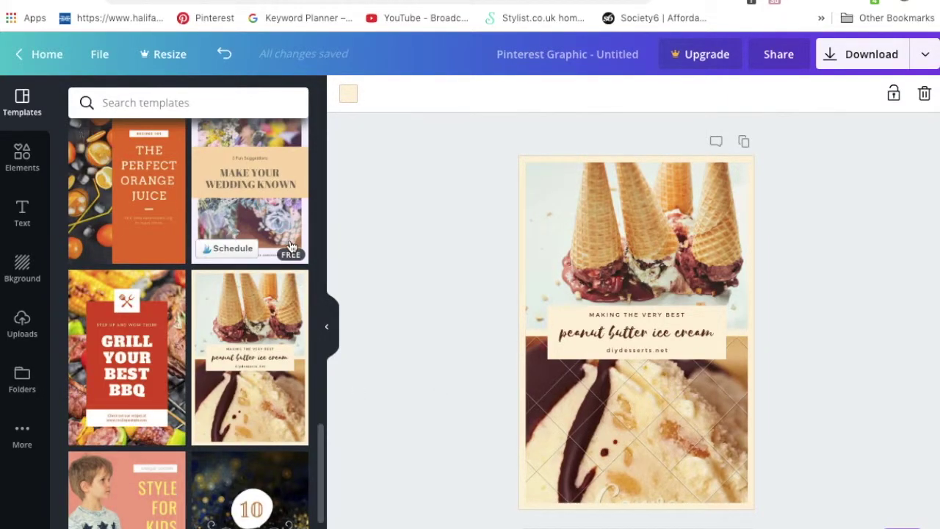
scroll(279, 257, up, 10)
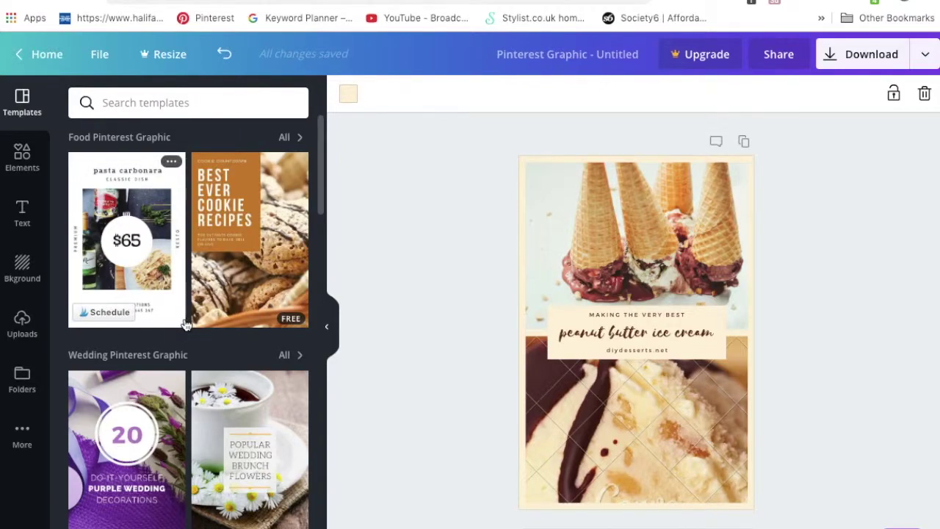
scroll(245, 336, down, 3)
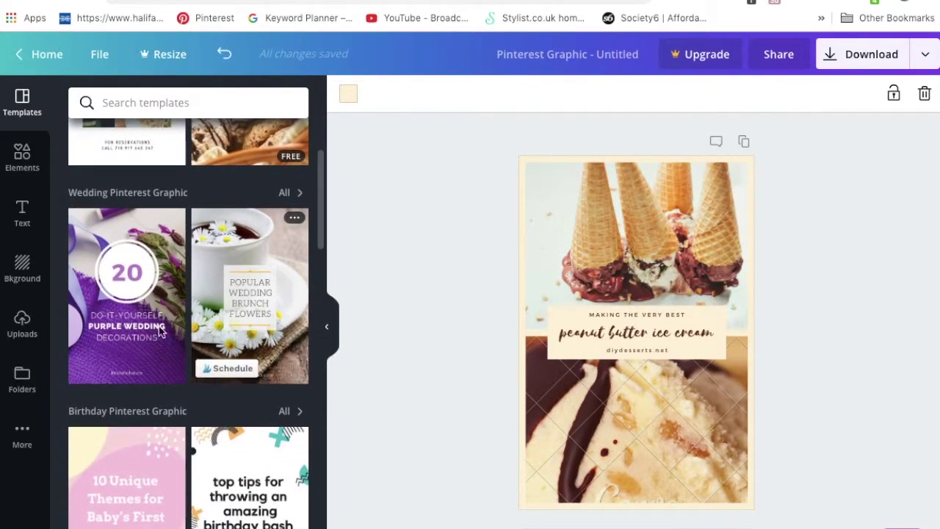
scroll(122, 331, up, 3)
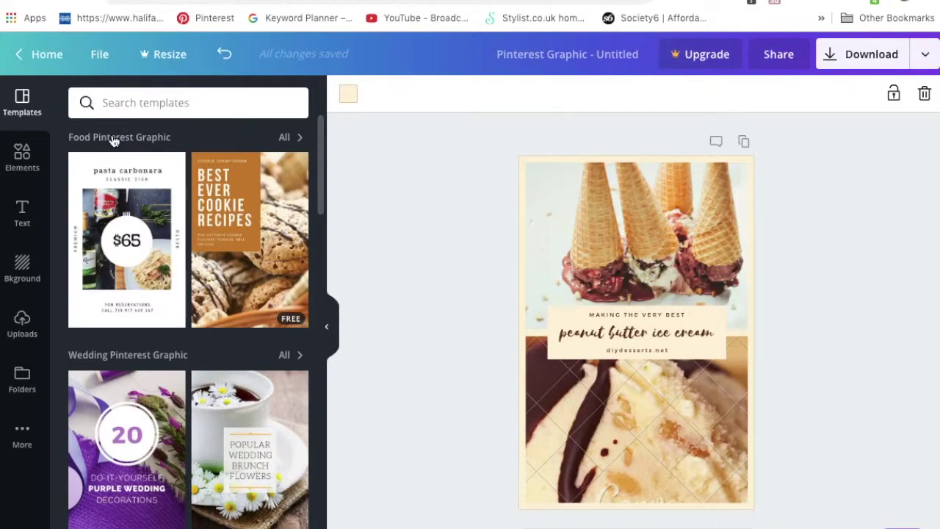
scroll(152, 390, down, 3)
scroll(152, 391, down, 5)
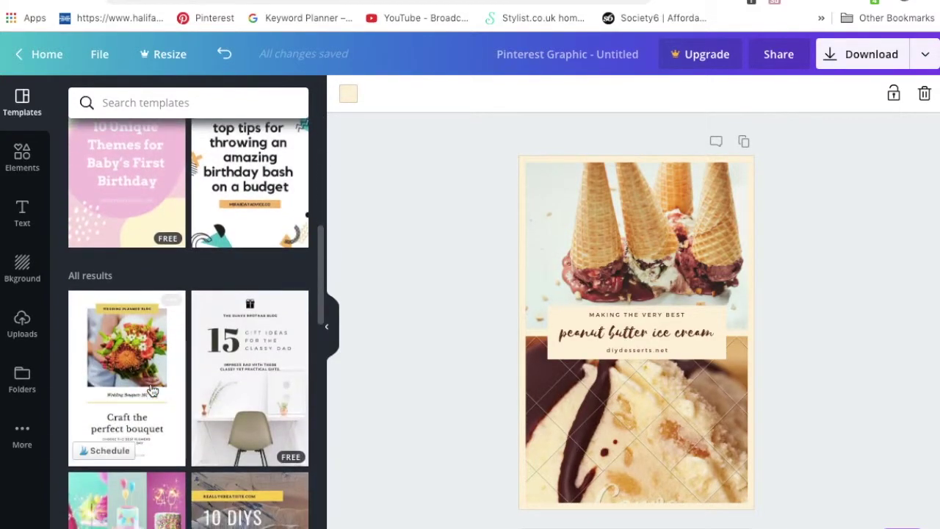
scroll(151, 390, down, 5)
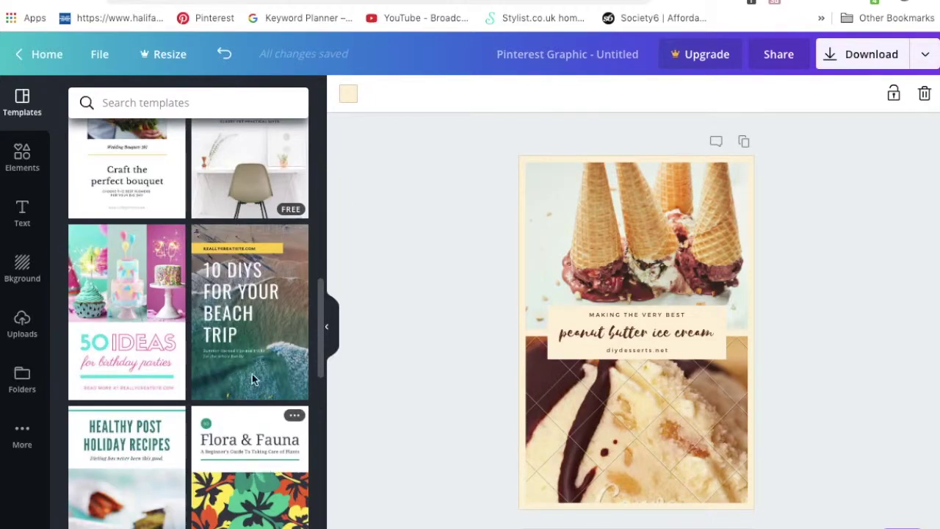
- Search templates for 'camera' and apply the blurred-camera 'At all cost you must love what you do' template
text(c)
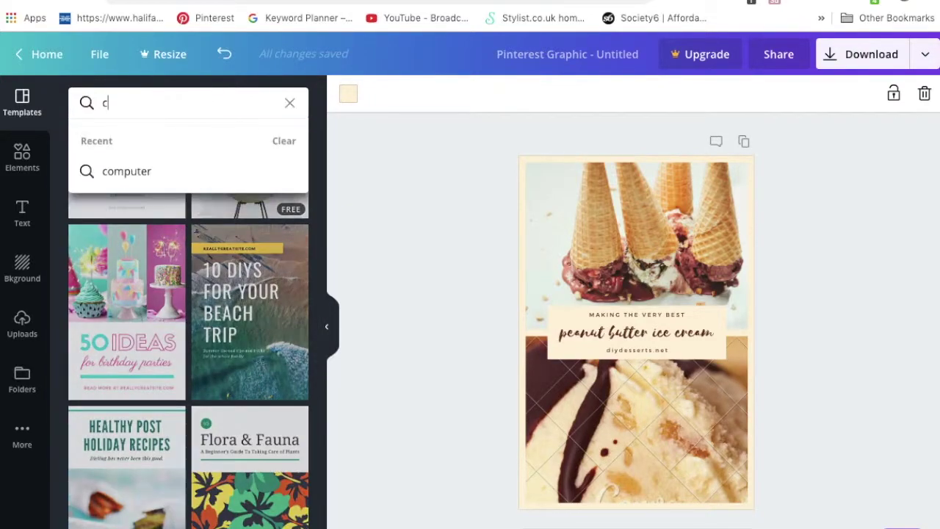
text(amera)
key(Return)
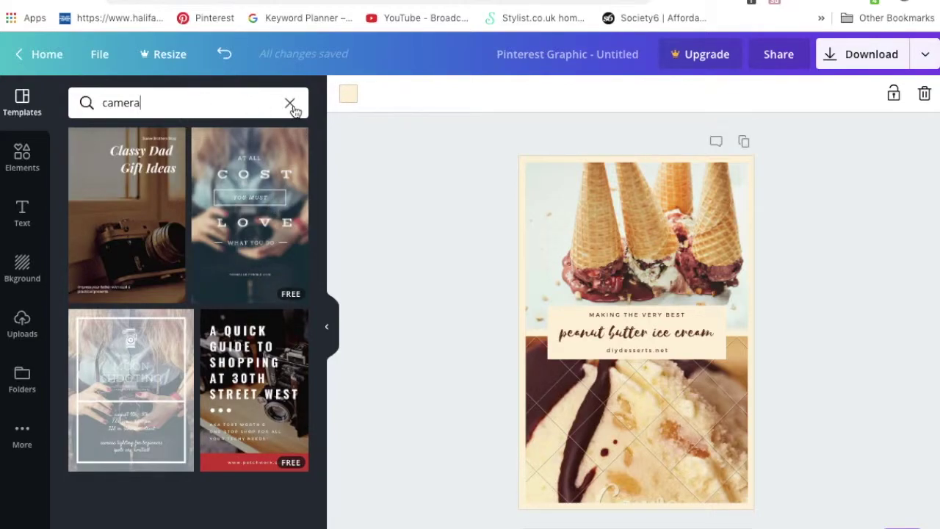
click(183, 109)
drag(190, 104, 78, 103)
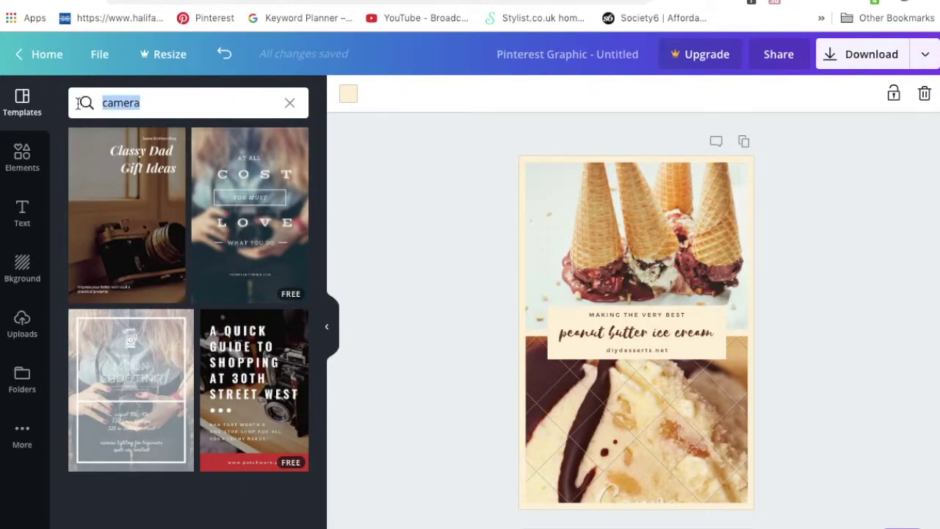
click(249, 220)
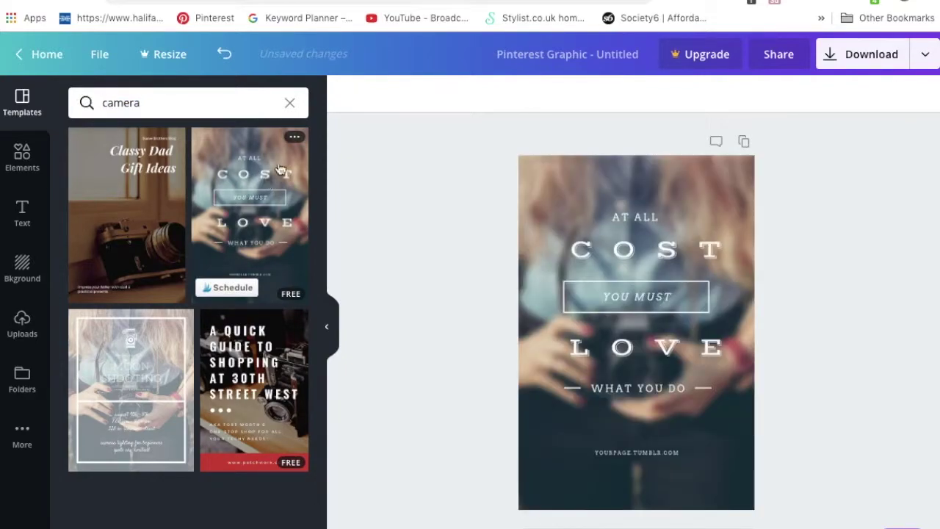
- Check the blurred background photo, then select the small AT ALL heading line
click(596, 168)
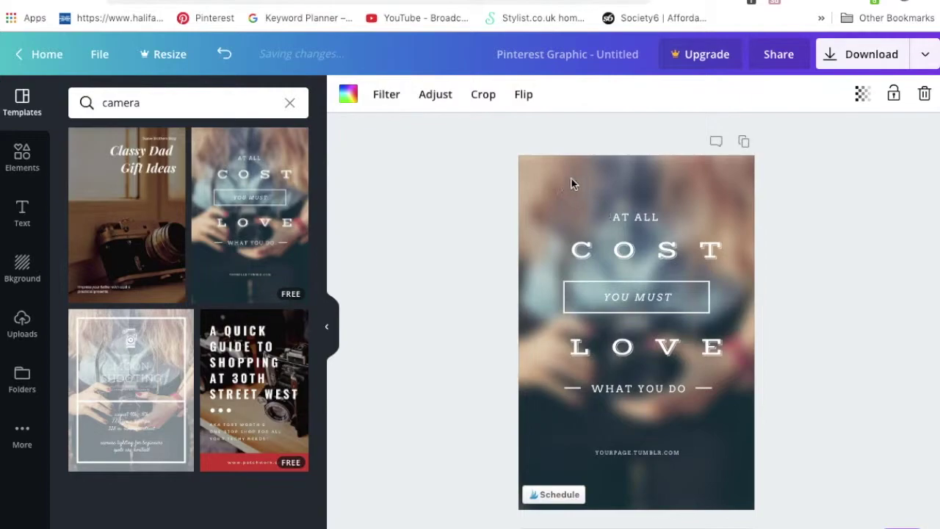
click(584, 190)
click(626, 199)
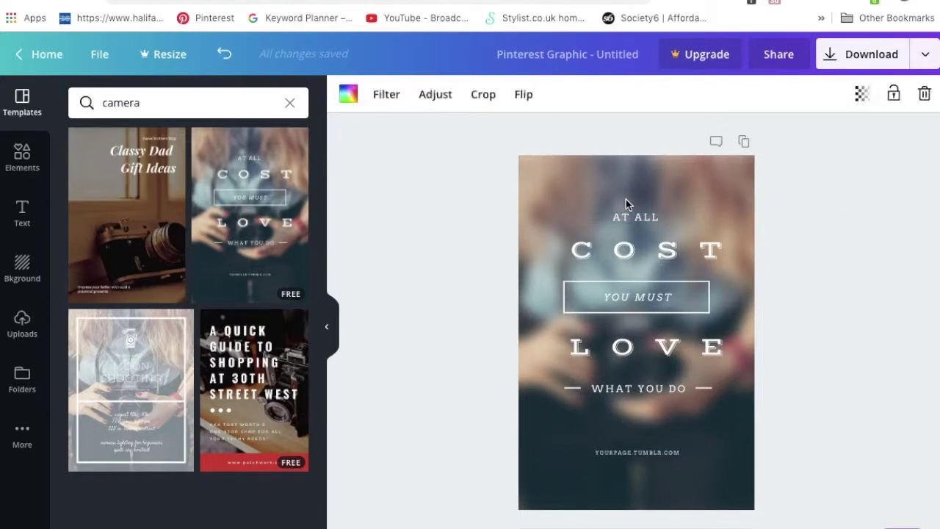
click(817, 432)
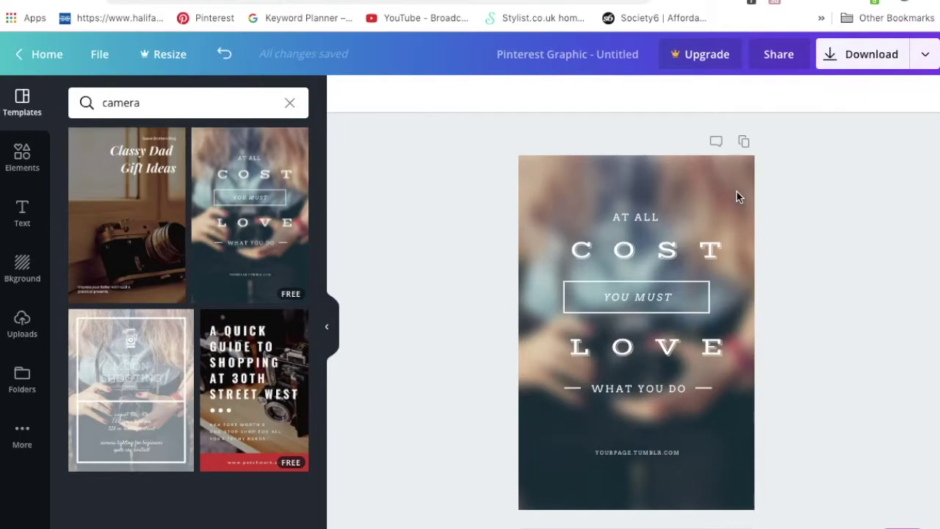
click(646, 215)
- Replace AT ALL with 'BLOG' and COST with 'ADVICE'
double_click(615, 216)
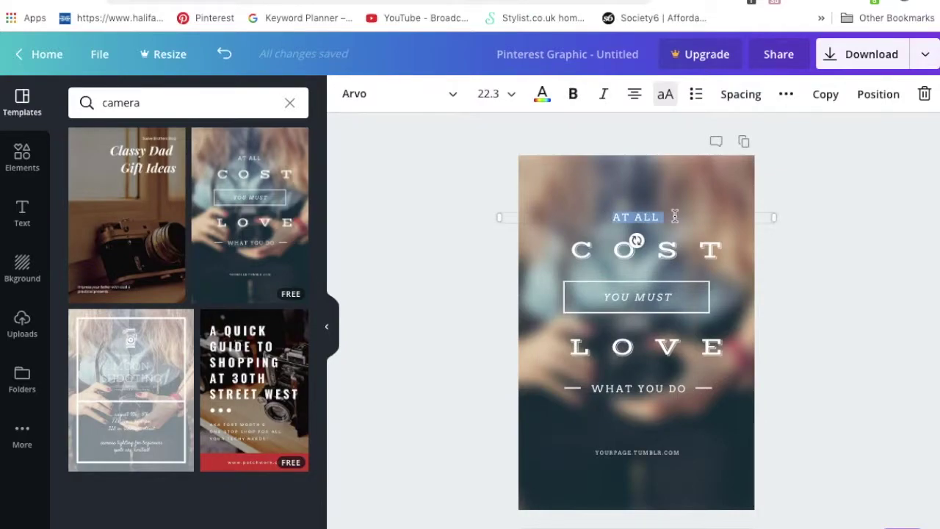
text(BLOG)
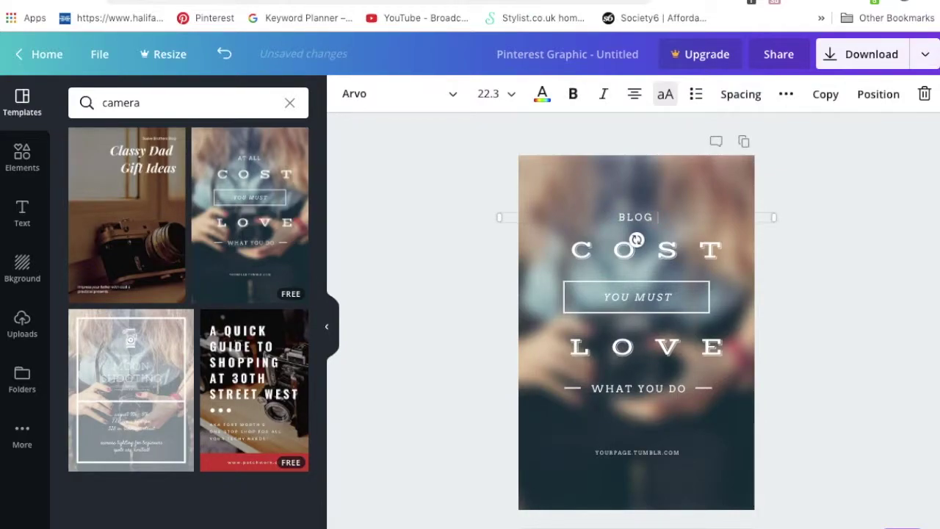
click(568, 247)
drag(568, 248, 752, 252)
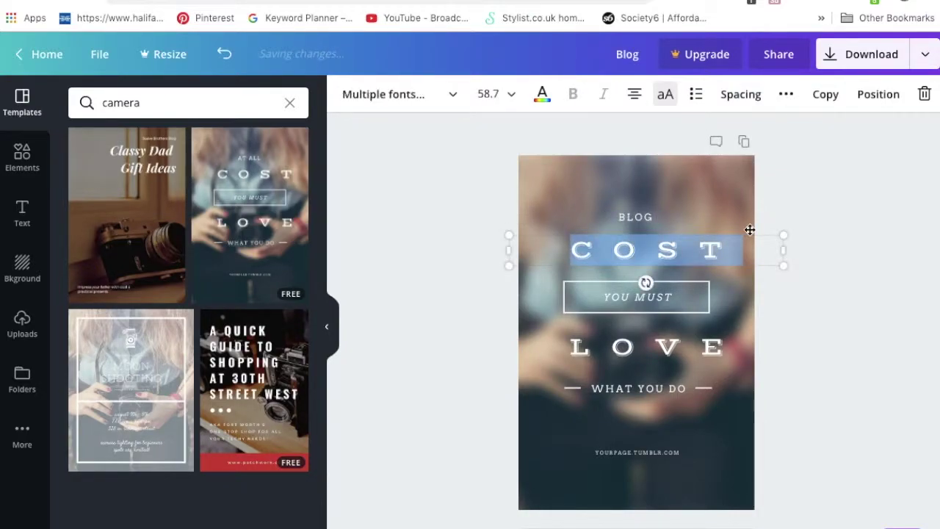
text(ADVICE)
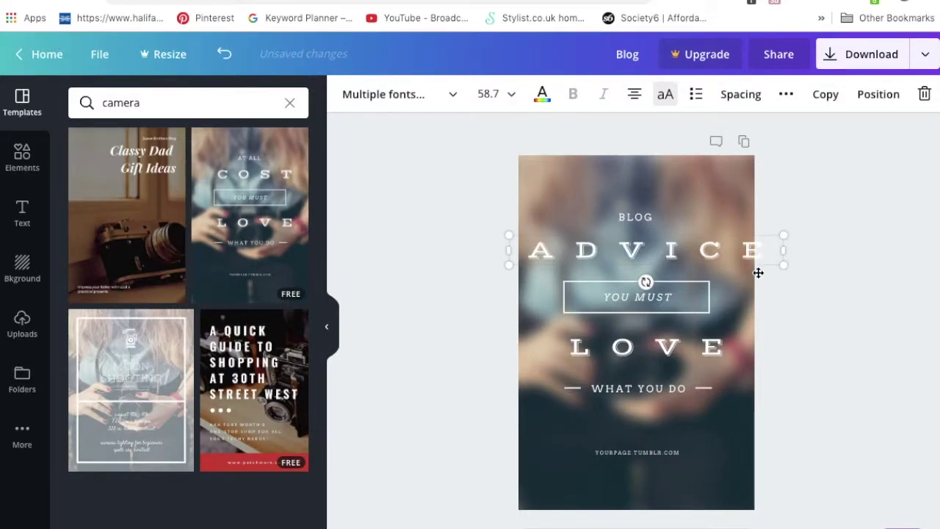
- Shrink ADVICE to about size 48 so it fits the pin width
drag(764, 251, 517, 257)
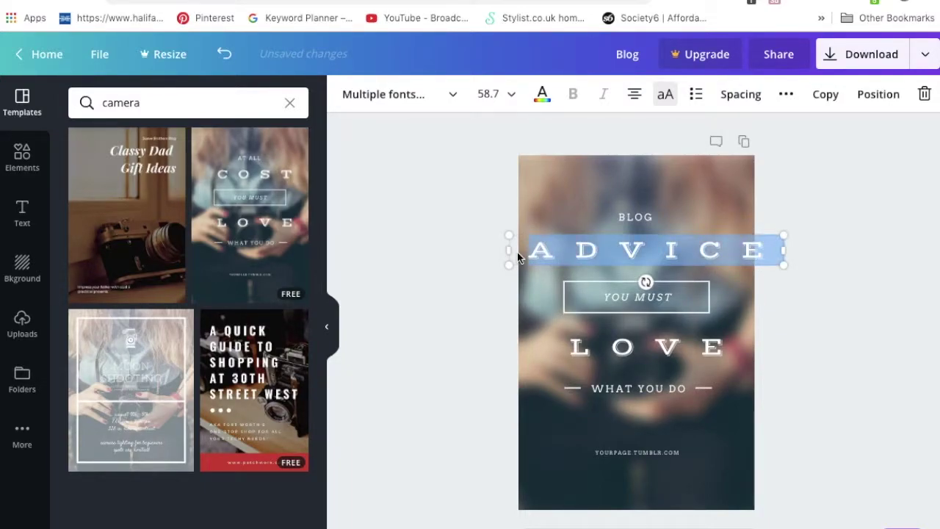
click(486, 95)
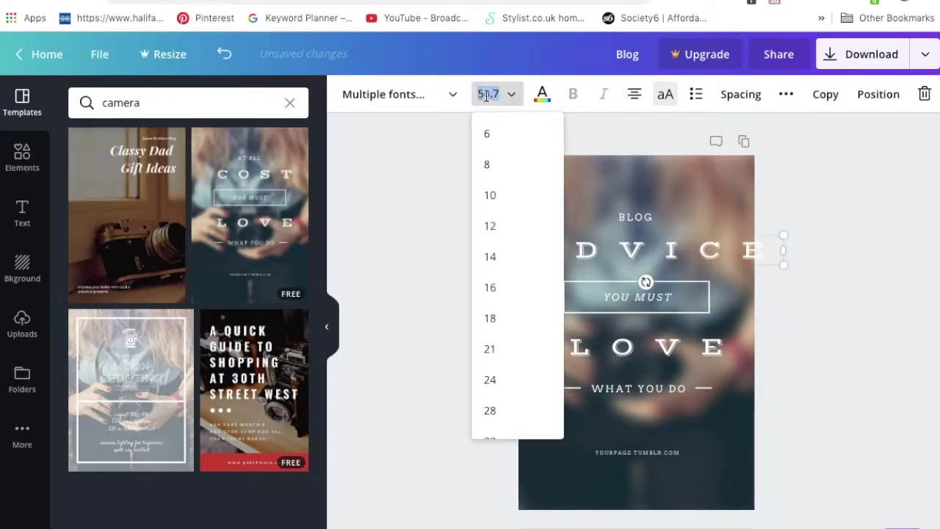
scroll(507, 331, down, 3)
click(499, 341)
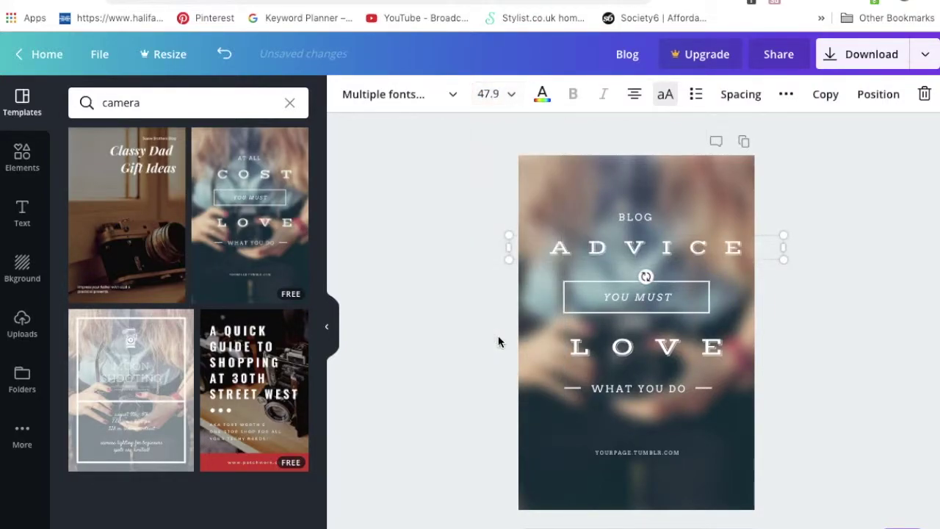
click(845, 270)
- Replace YOU MUST with 'I wish' and LOVE with 'I'd known'
click(672, 305)
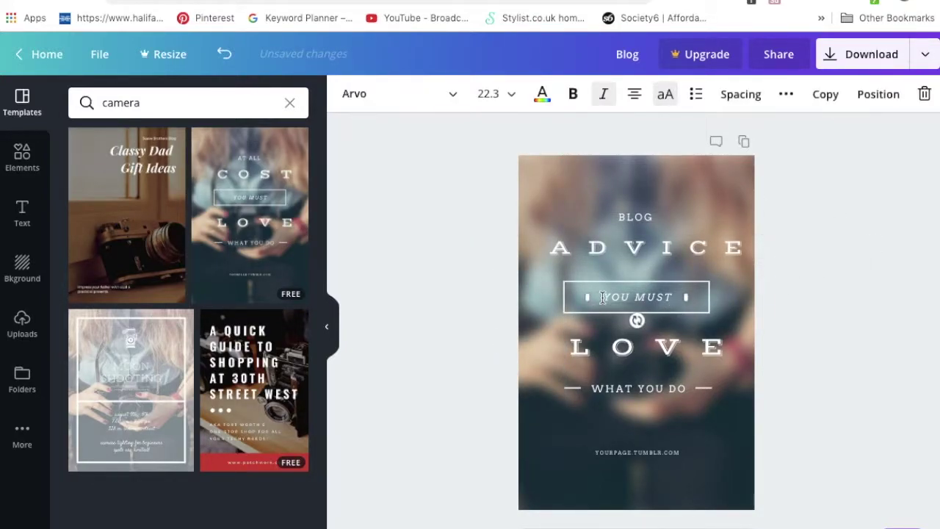
drag(601, 297, 678, 297)
text(I wish)
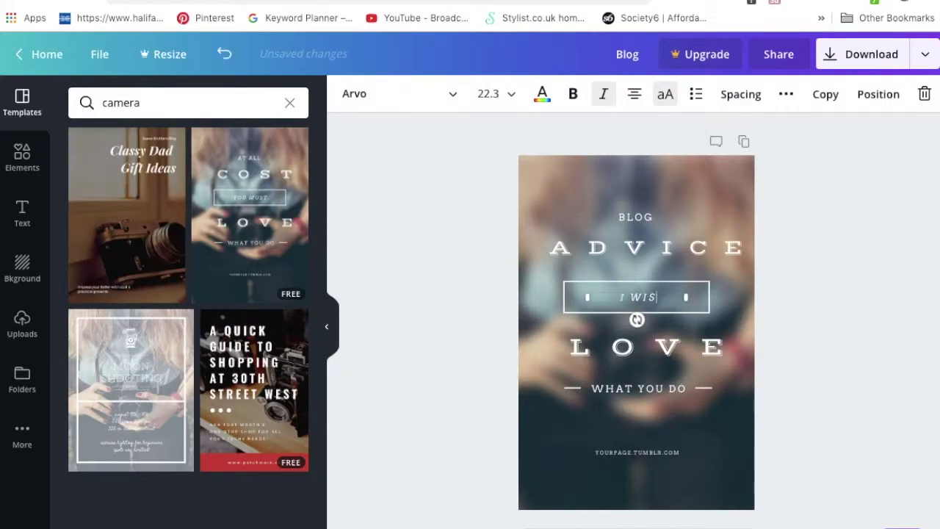
click(587, 369)
double_click(595, 347)
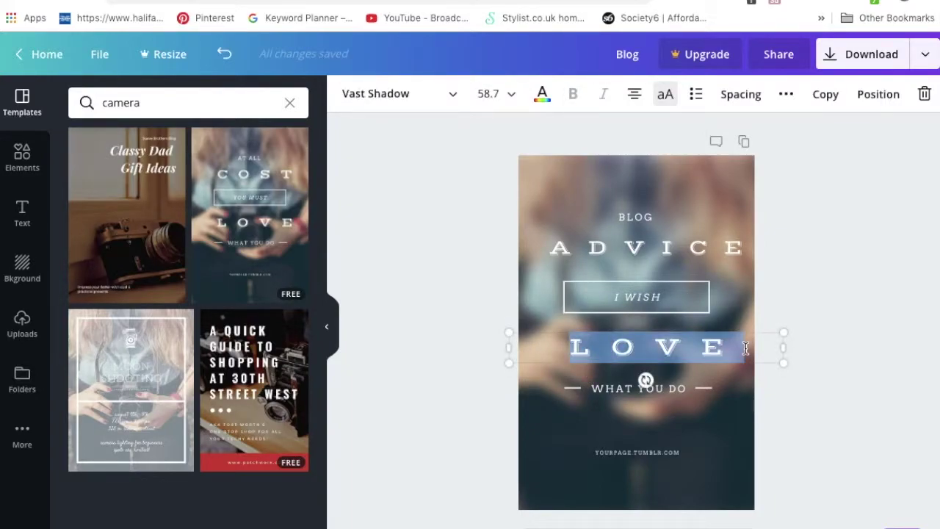
text(I'd known)
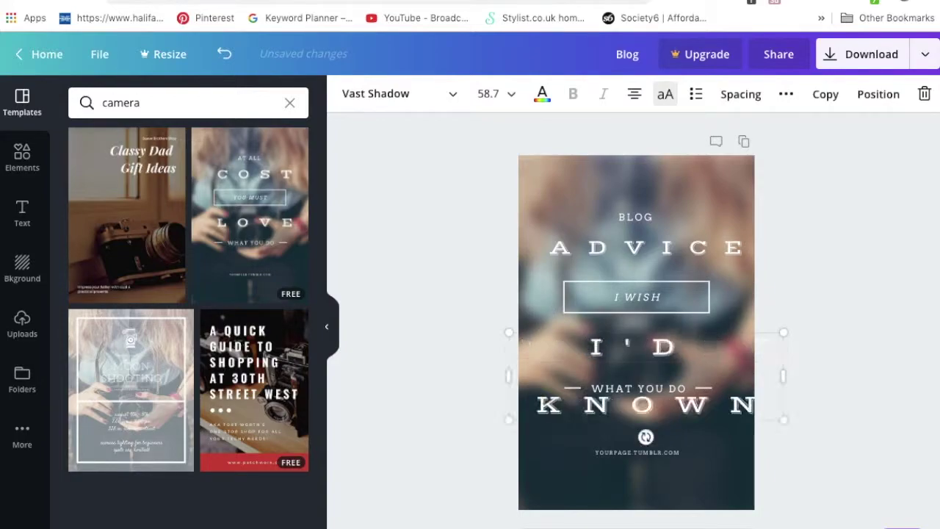
- Set the I'D KNOWN line to font size 42 so it fits on one line
click(497, 93)
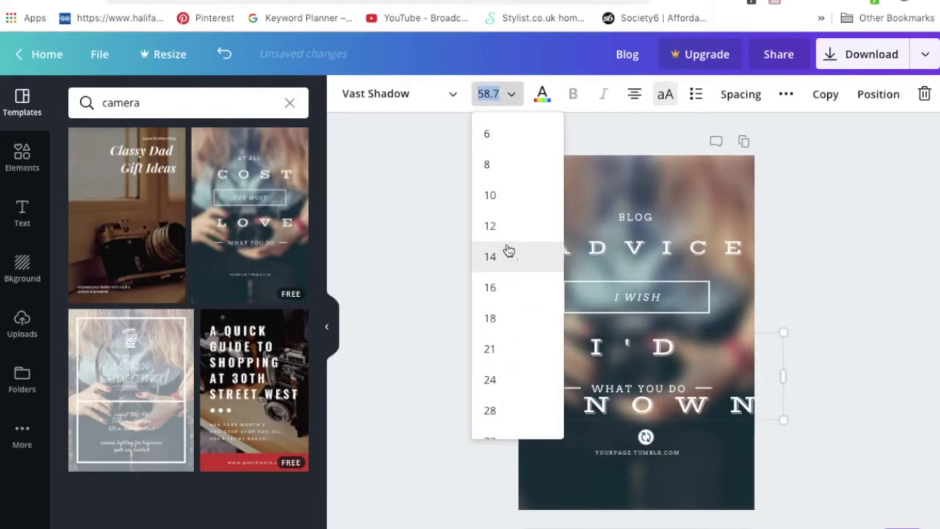
scroll(520, 393, down, 5)
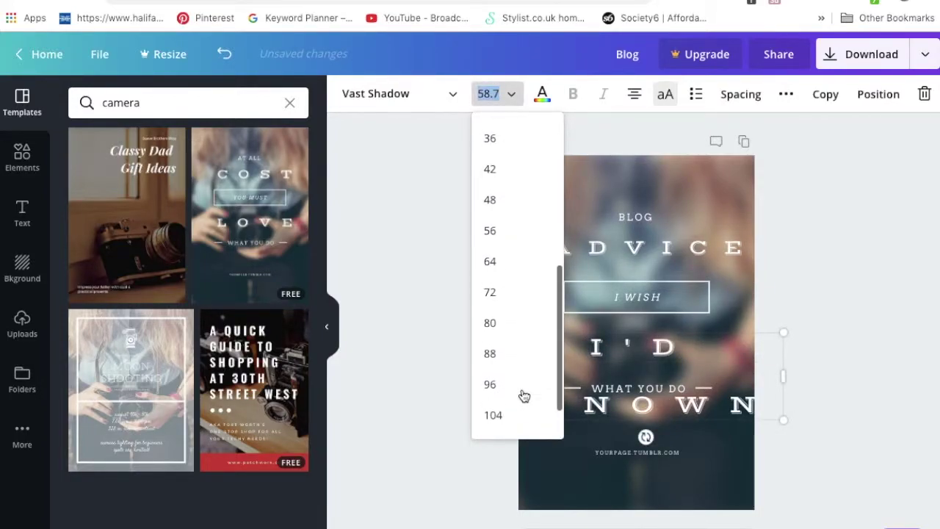
click(502, 171)
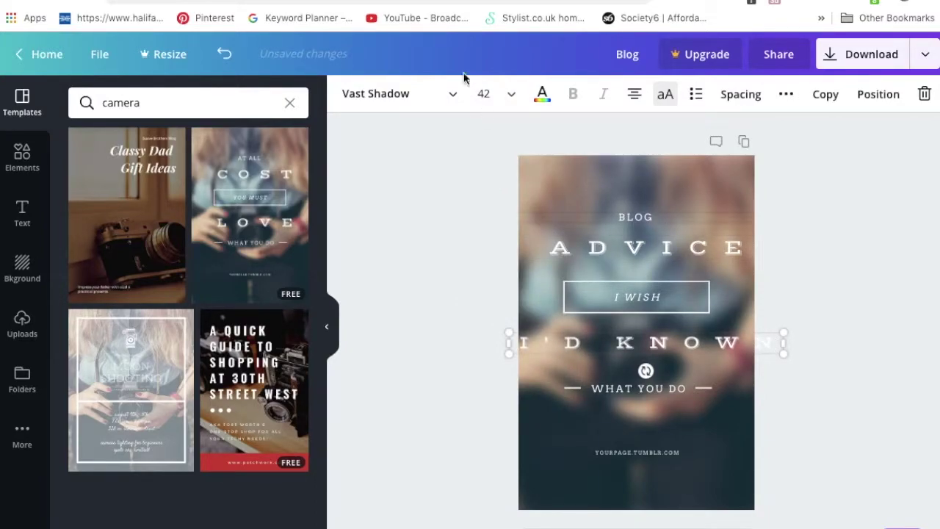
click(489, 93)
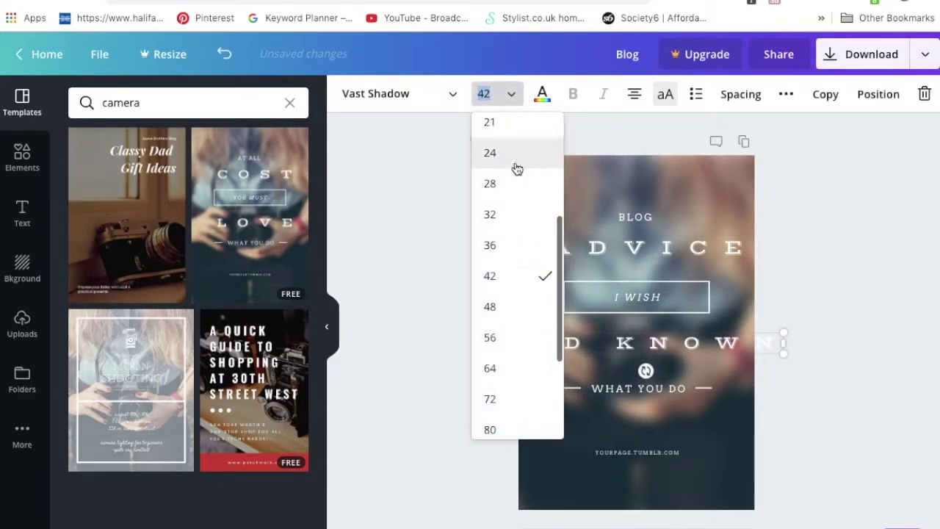
click(658, 335)
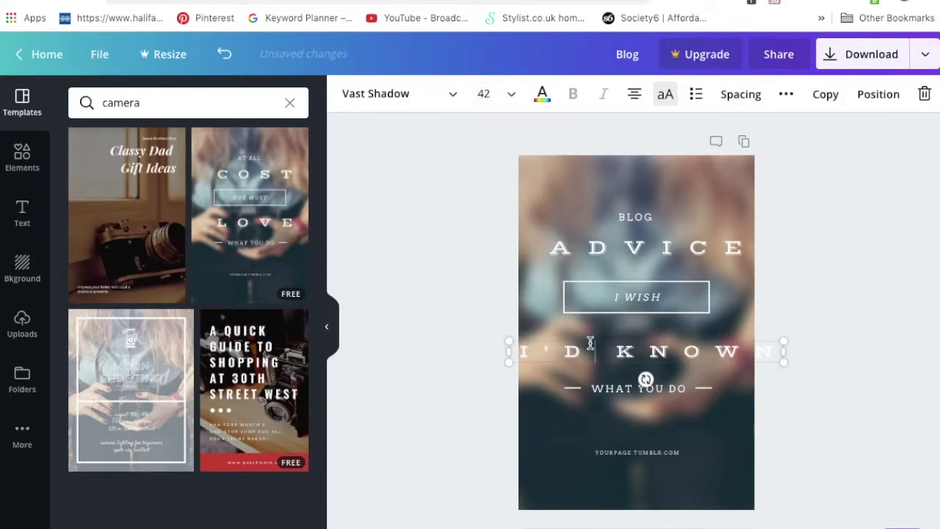
- Edit I'D KNOWN so the line reads 'I KNEW'
drag(544, 345, 576, 346)
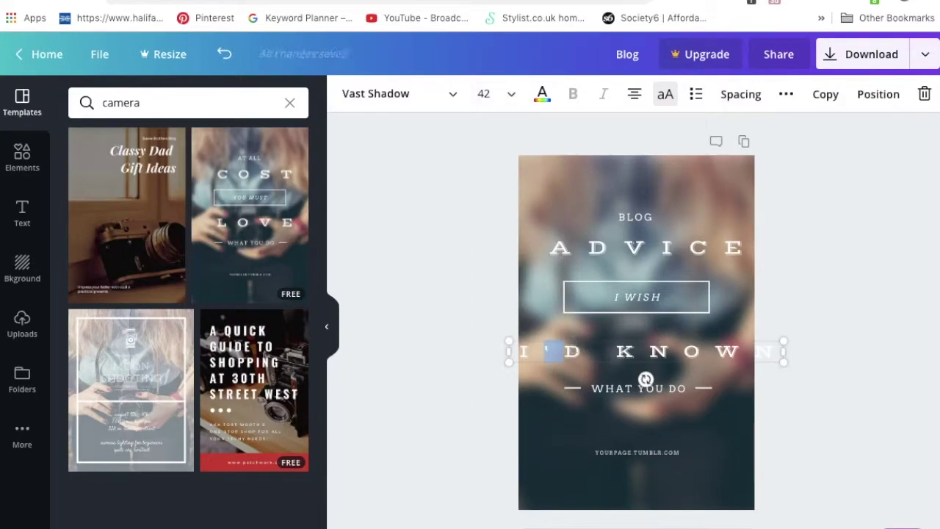
key(BackSpace)
key(Delete)
drag(753, 351, 649, 351)
text(EW)
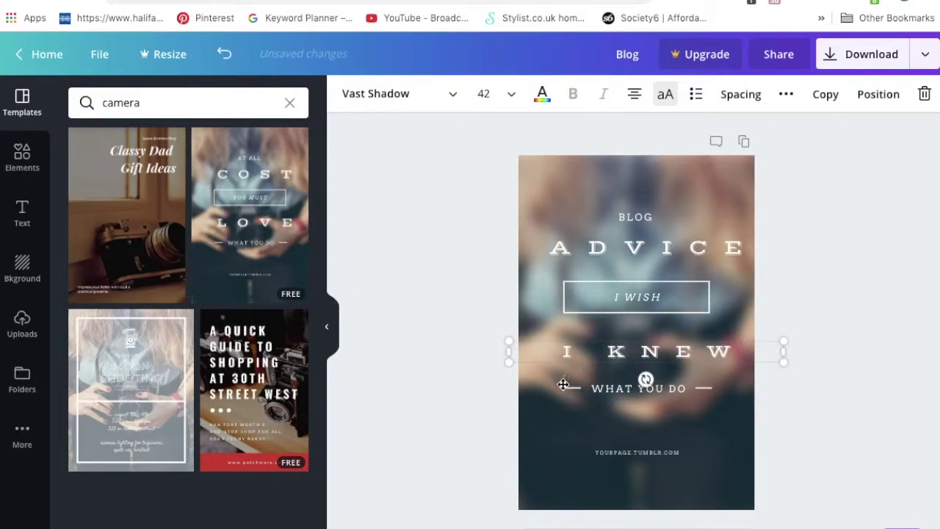
- Replace WHAT YOU DO with 'LAST YEAR'
click(609, 387)
triple_click(609, 388)
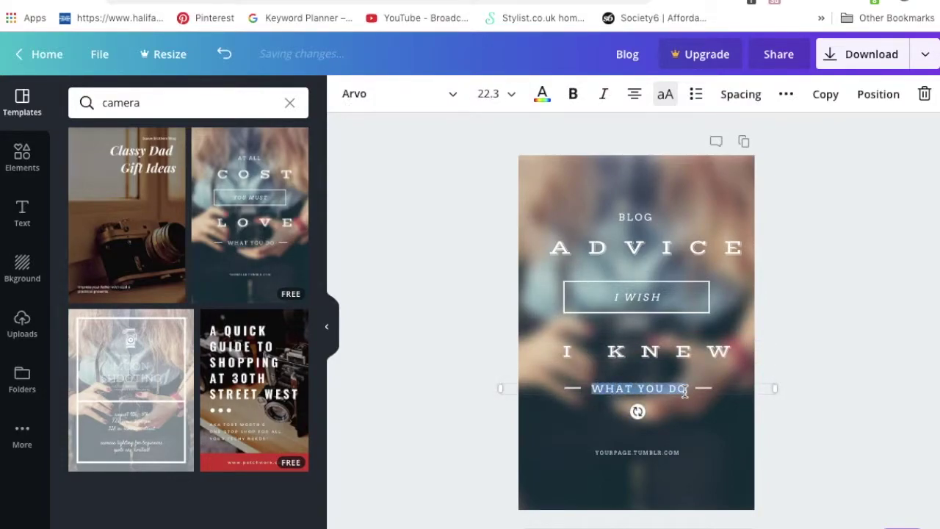
text(LAST YEAR)
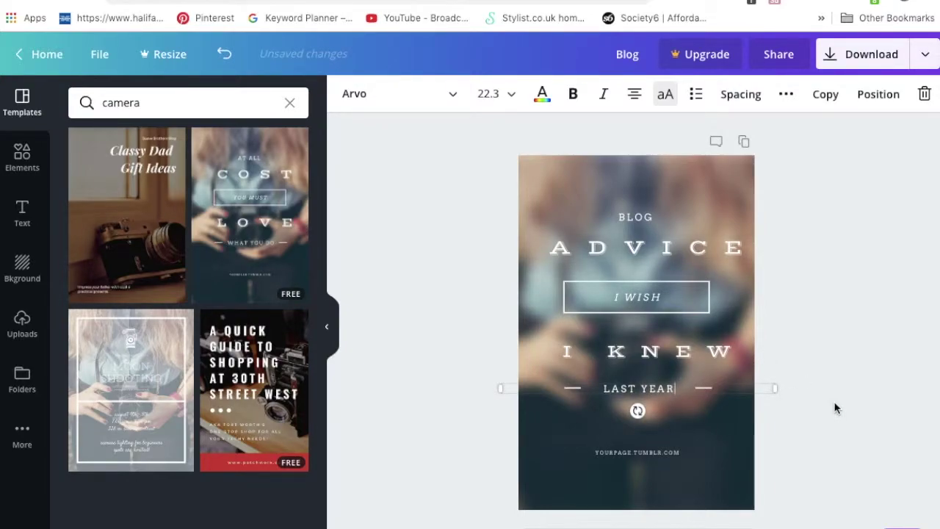
click(667, 453)
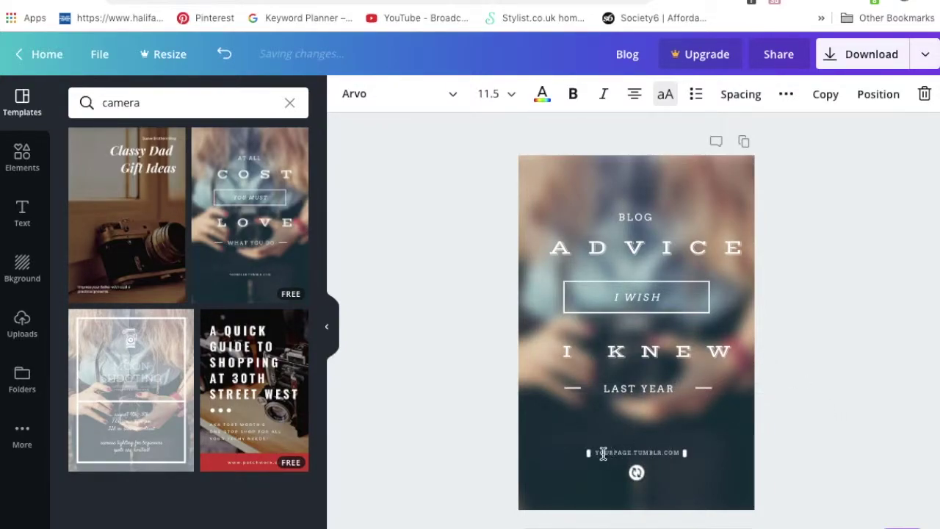
- Swap YOURPAGE.TUMBLR in the footer for the blog's site name and recentre it at the bottom
drag(595, 454, 661, 452)
text(LU)
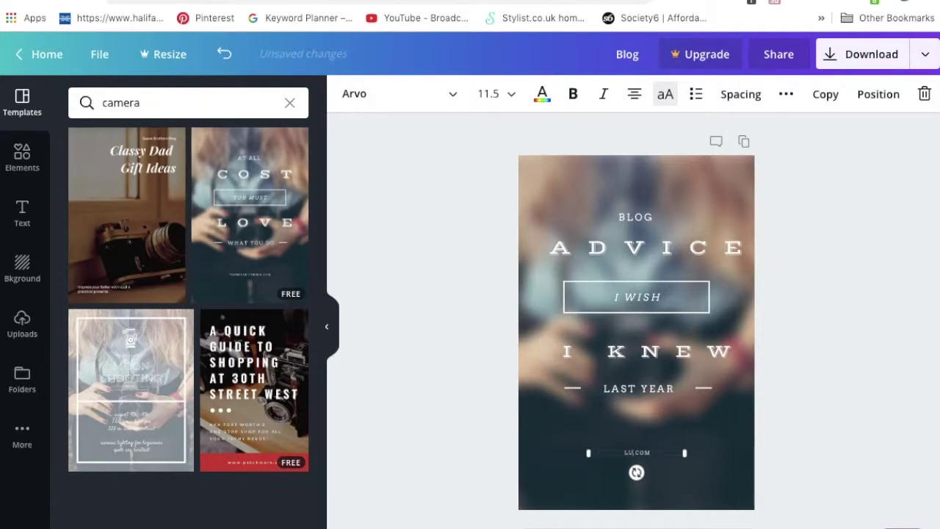
text(CYLUCRAFT)
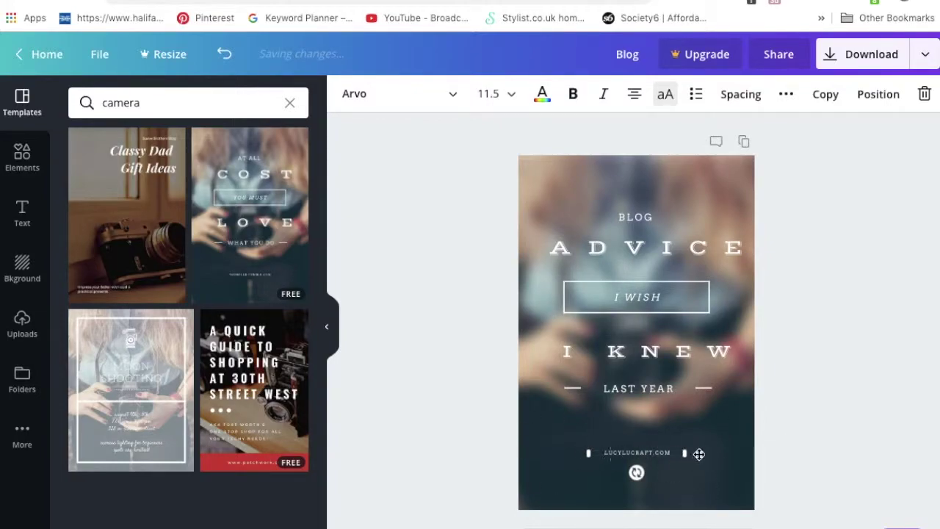
click(824, 460)
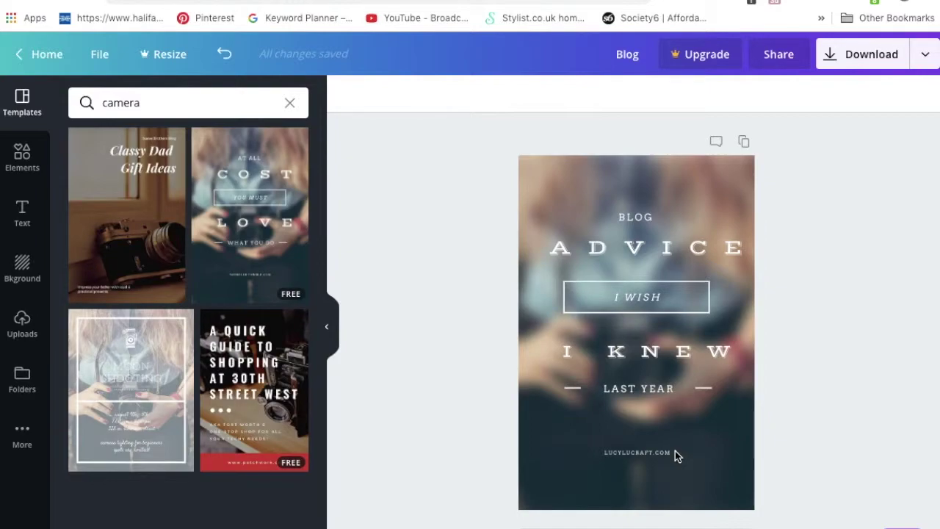
click(605, 452)
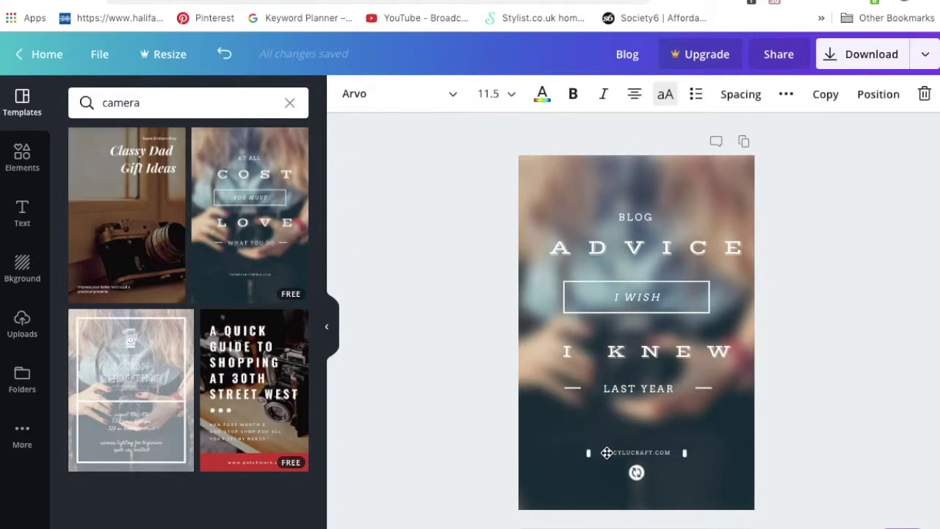
mouse_move(605, 452)
mouse_down()
mouse_move(692, 455)
mouse_move(603, 448)
mouse_up()
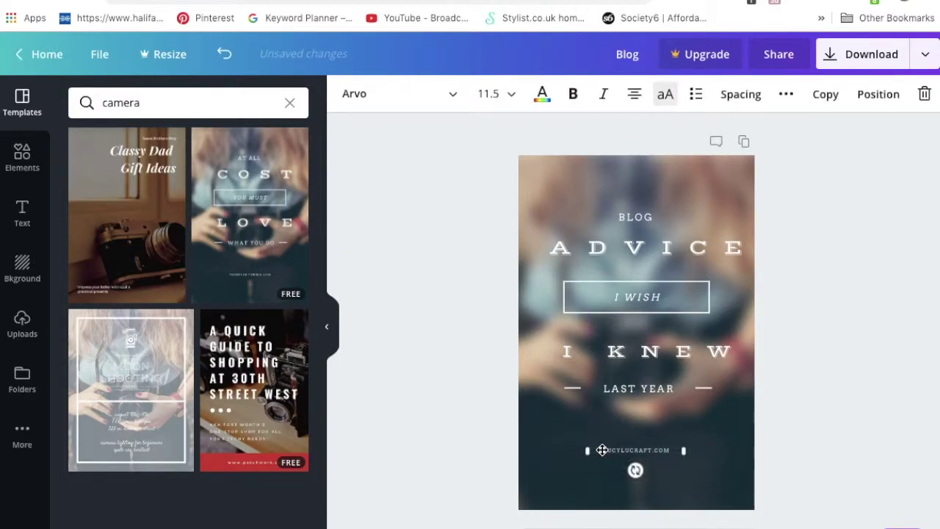
click(855, 470)
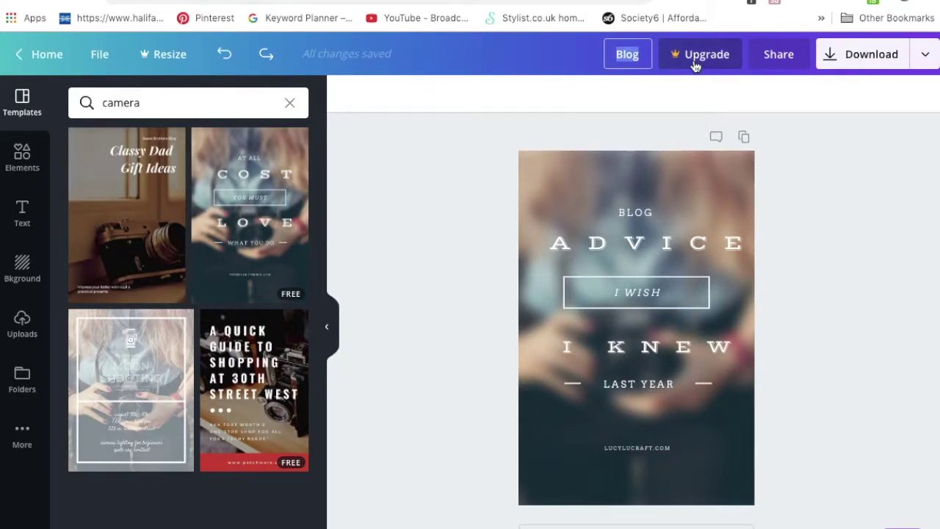
- Retitle the design 'Blogging tips and advice I wish I knew', followed by the author's name
text(Blogging advic)
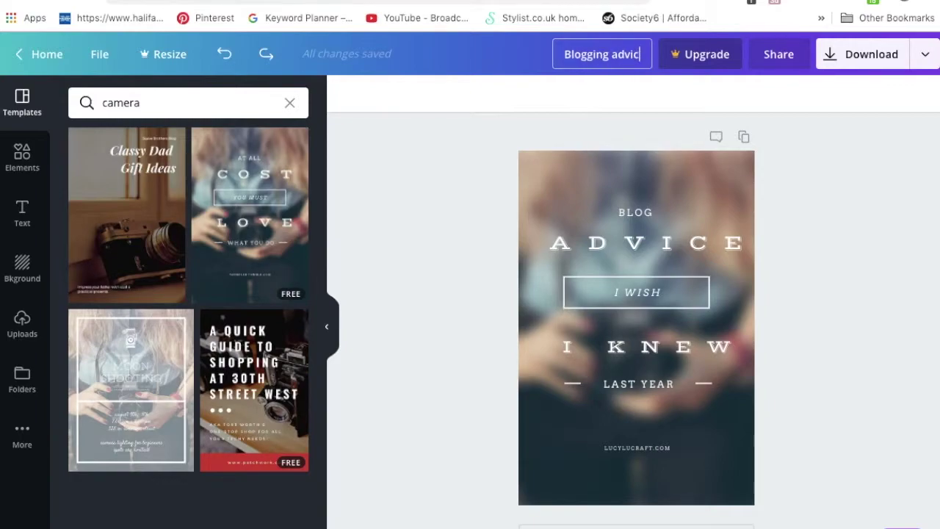
text(e I wish I)
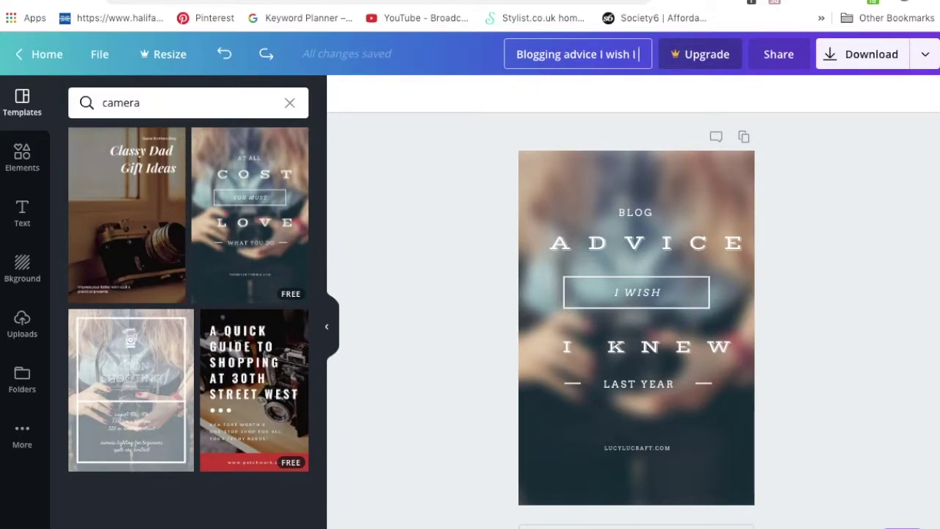
text( knew)
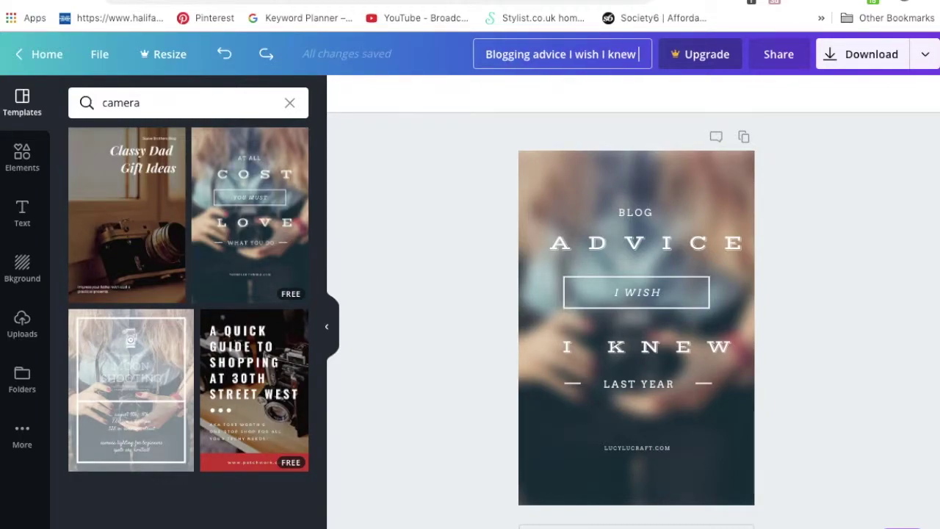
text( | Lucy Lu)
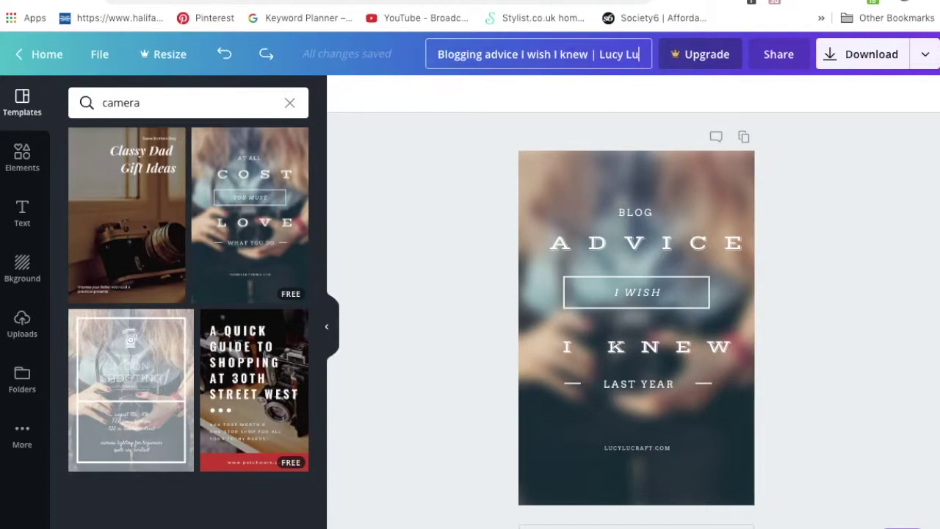
text(craft)
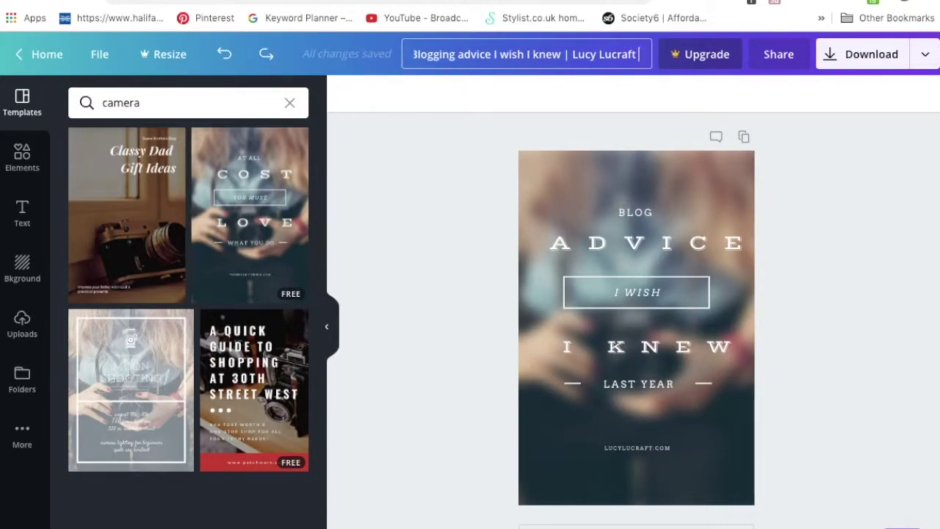
key(ctrl+a)
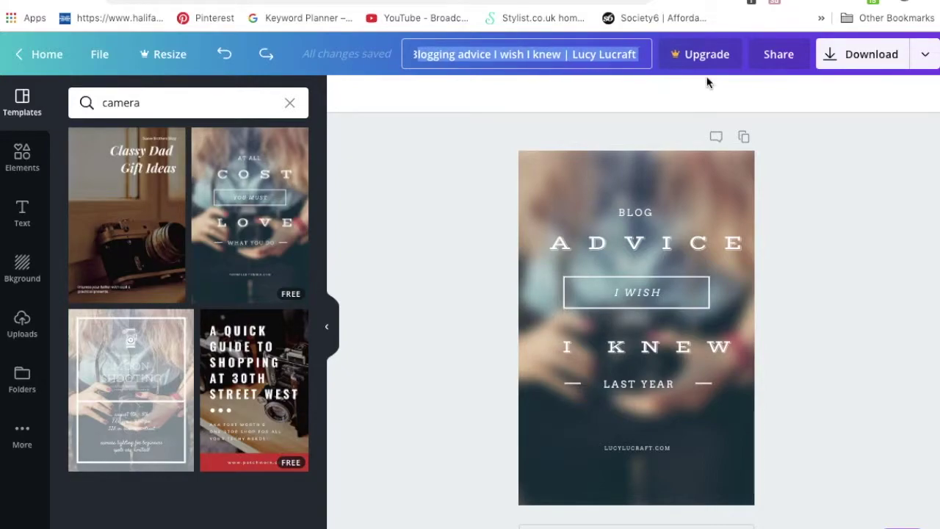
drag(415, 54, 491, 54)
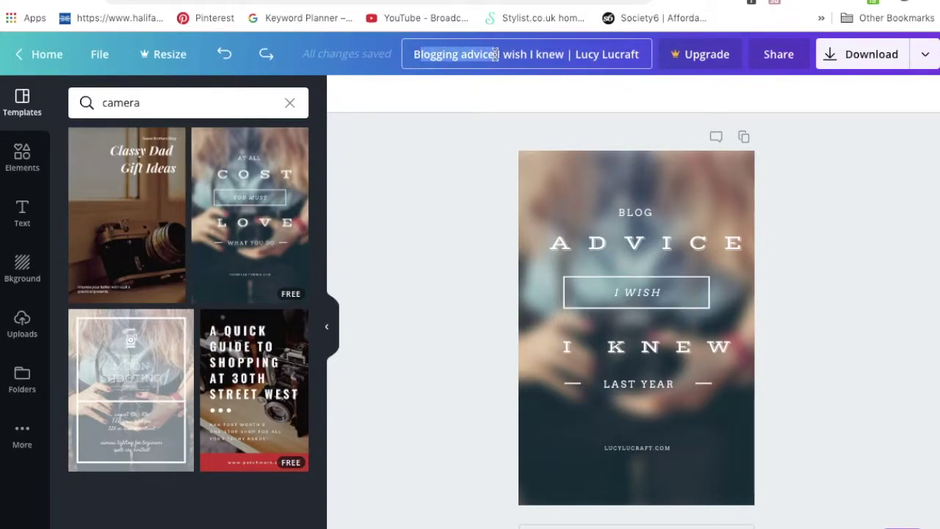
click(494, 54)
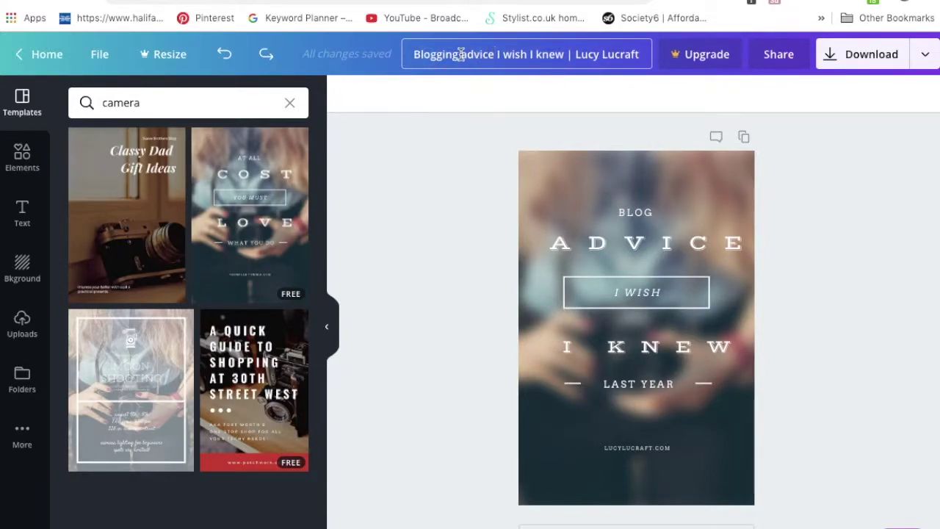
click(462, 55)
text(tips )
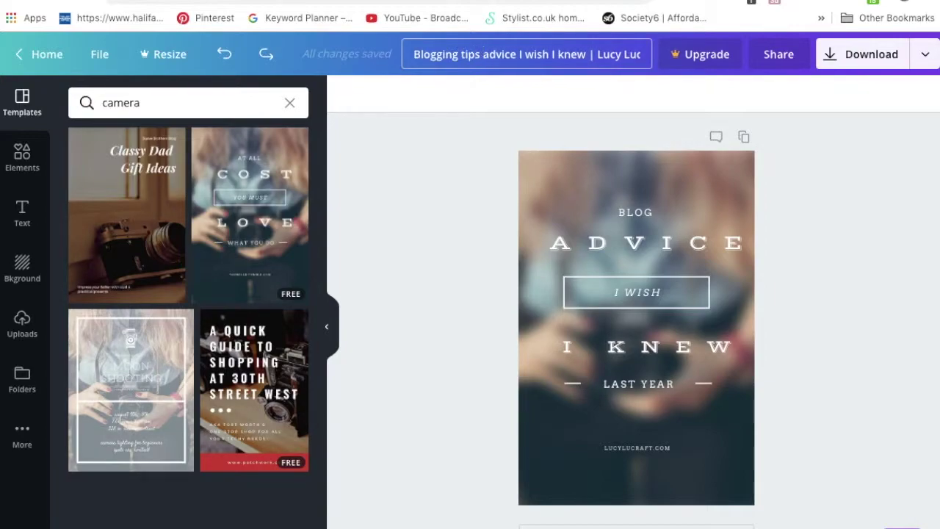
text(and)
key(Return)
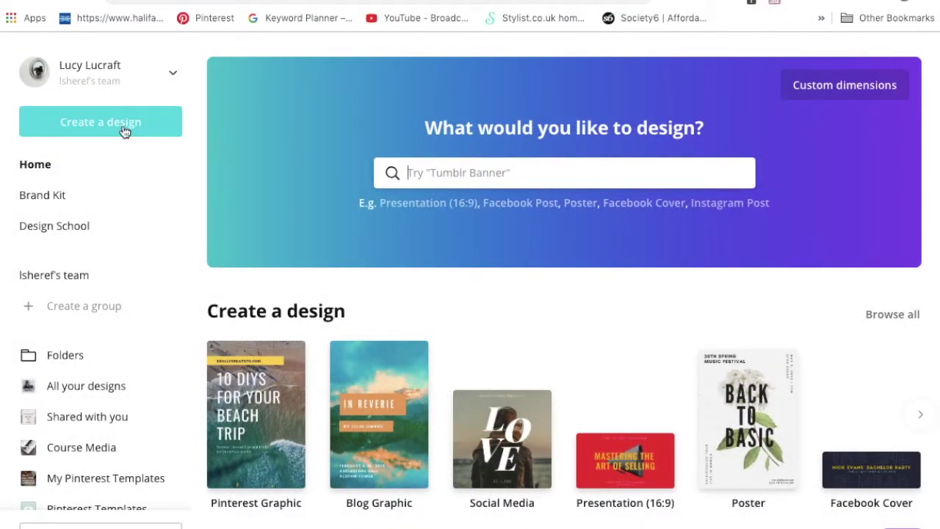
- Create a blank custom-size design of 600 × 1100 px
click(124, 128)
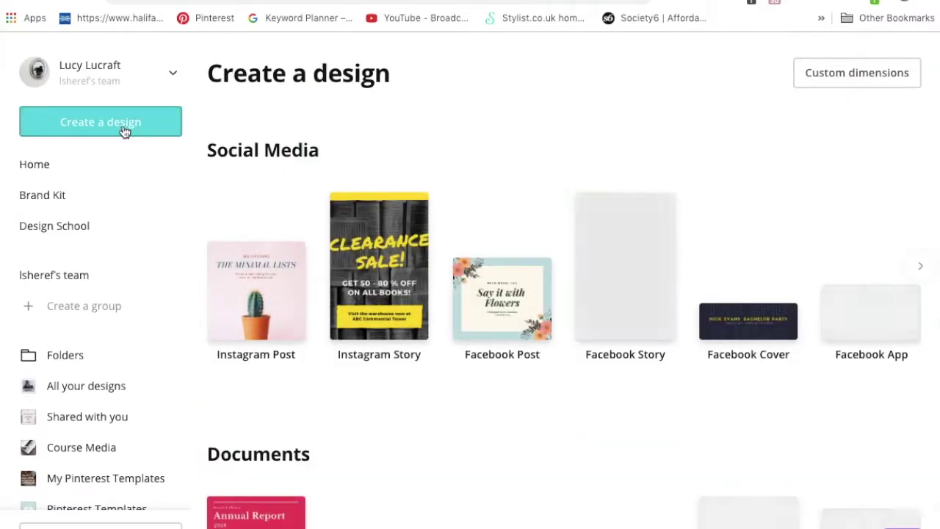
click(853, 77)
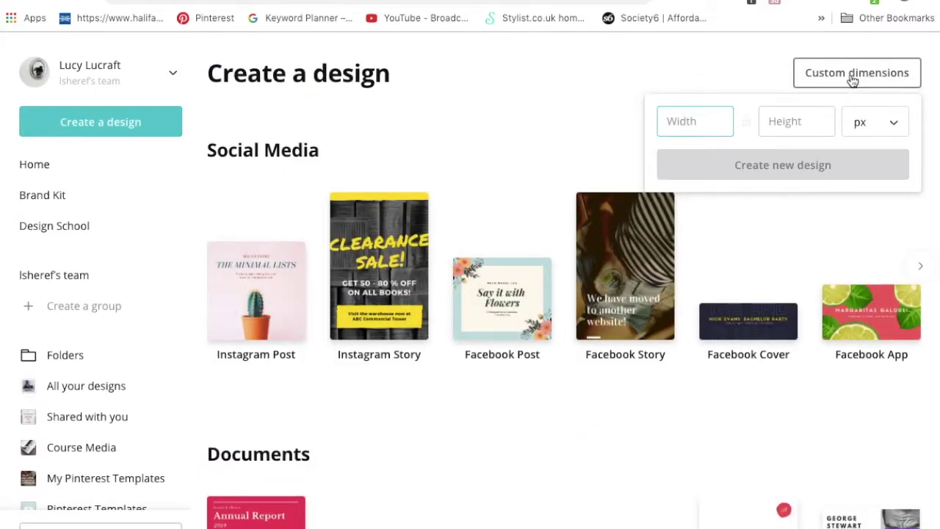
text(600)
key(Tab)
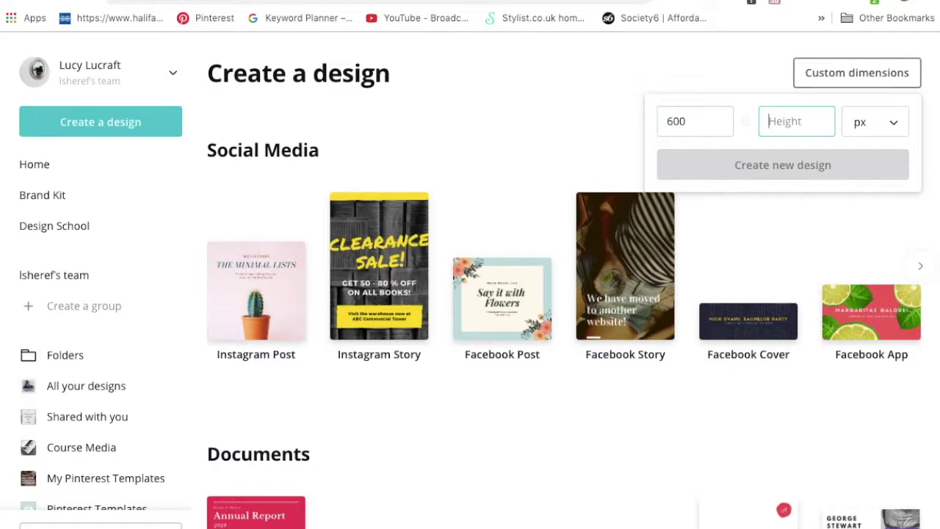
text(1100)
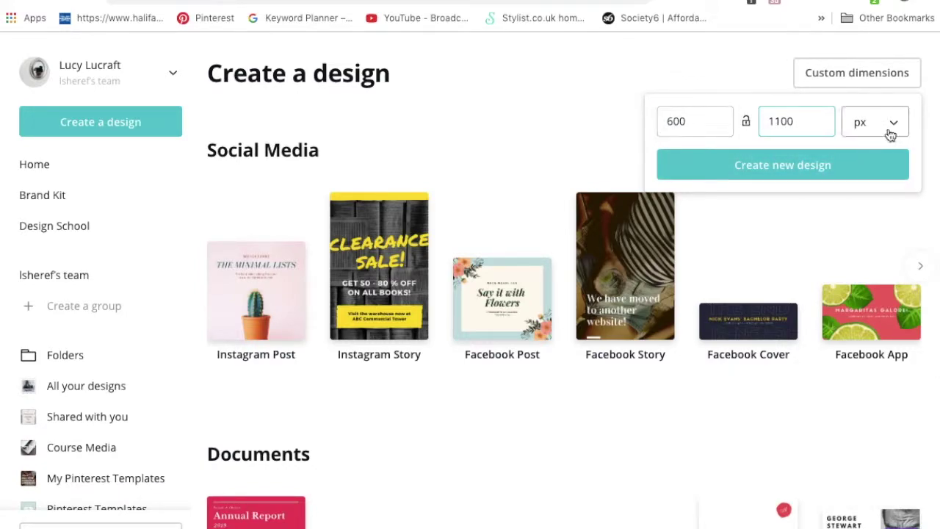
click(850, 172)
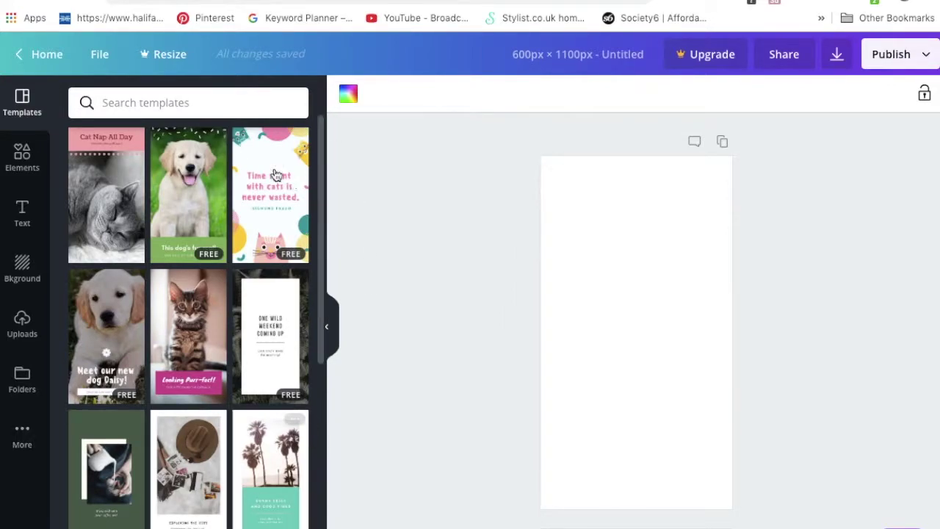
- Give the 600 × 1100 page a pale pink background from the brand palette
scroll(191, 308, down, 2)
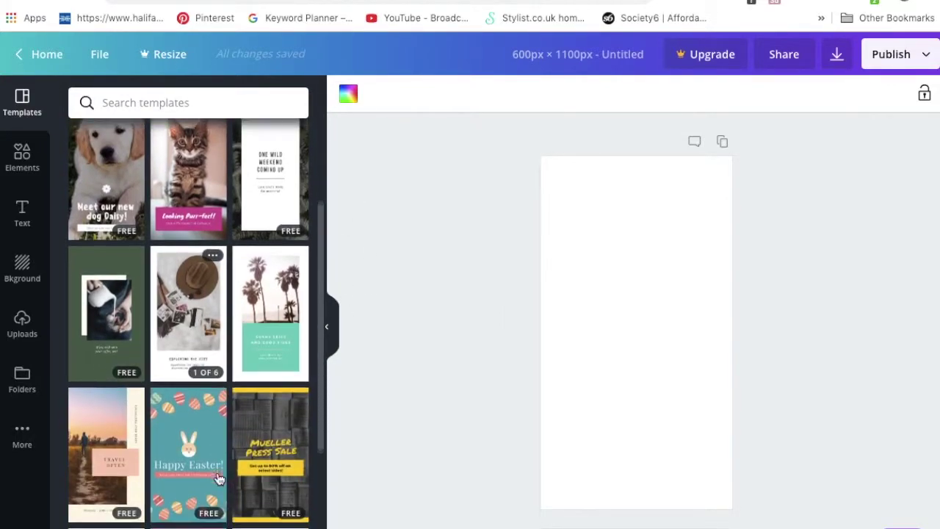
scroll(205, 331, up, 2)
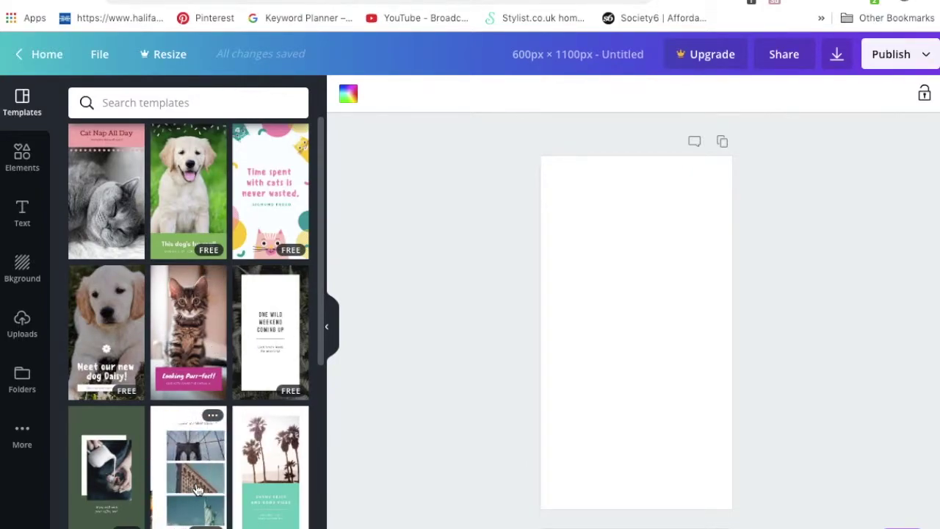
scroll(197, 490, down, 5)
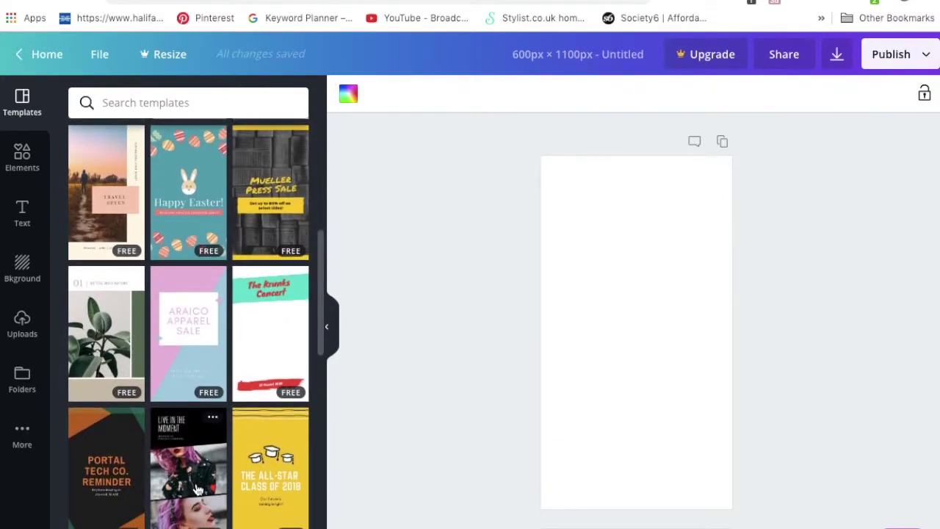
scroll(197, 490, down, 5)
scroll(197, 490, up, 10)
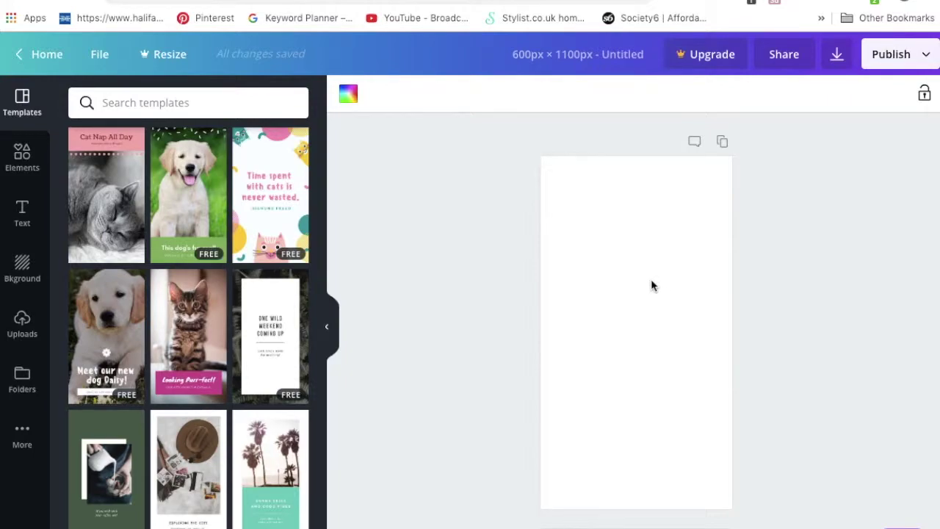
click(347, 94)
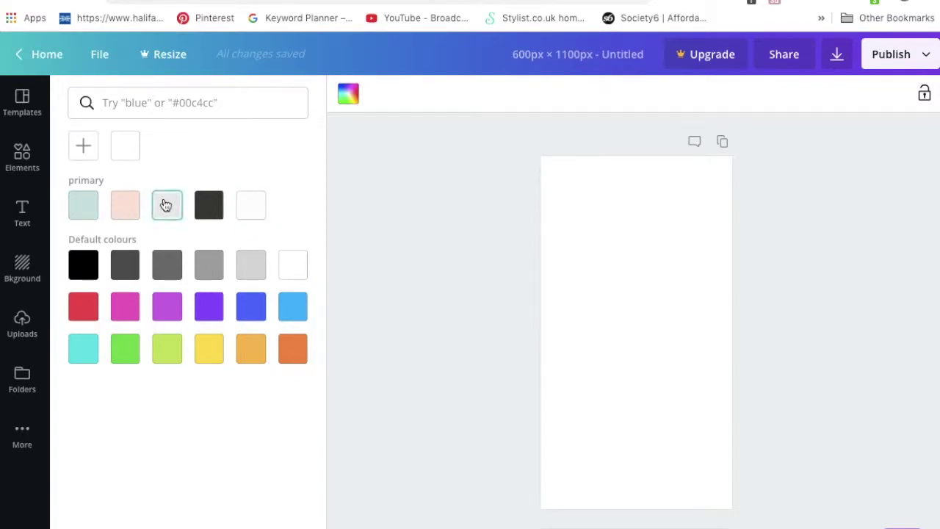
click(117, 205)
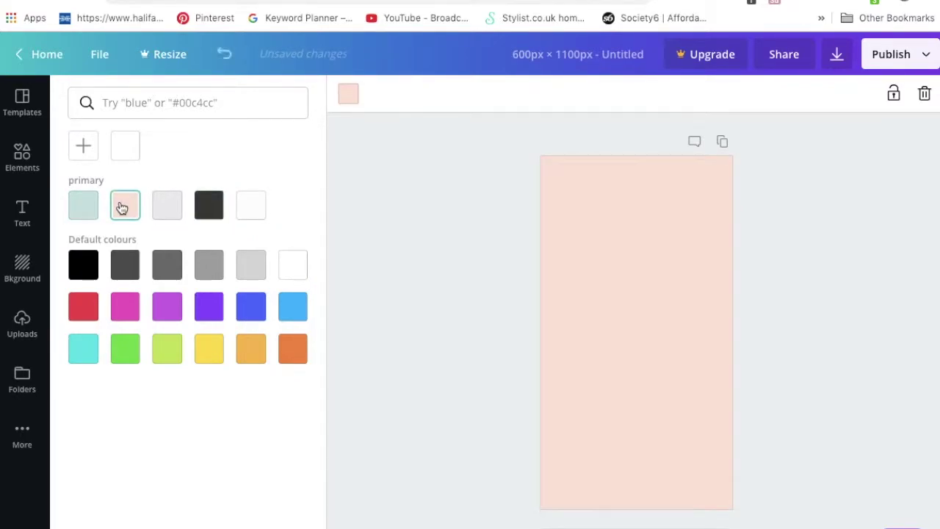
click(432, 265)
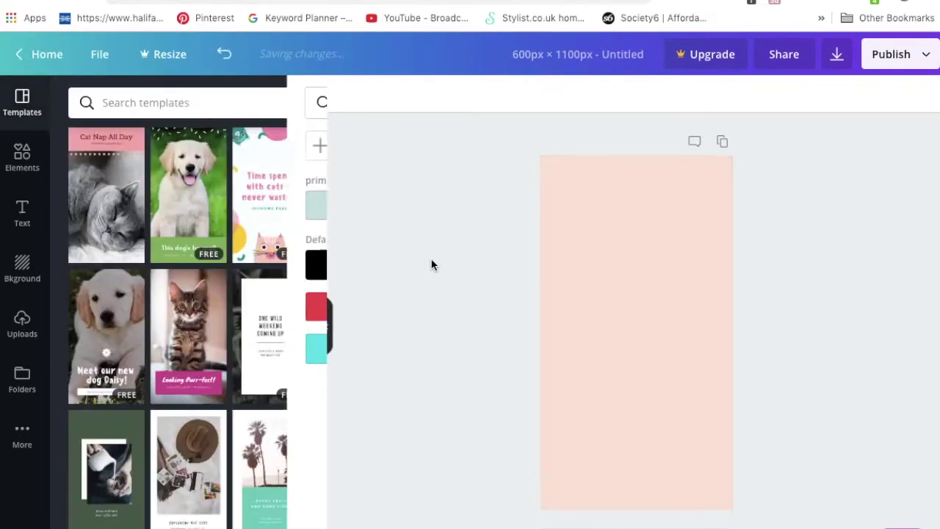
click(25, 155)
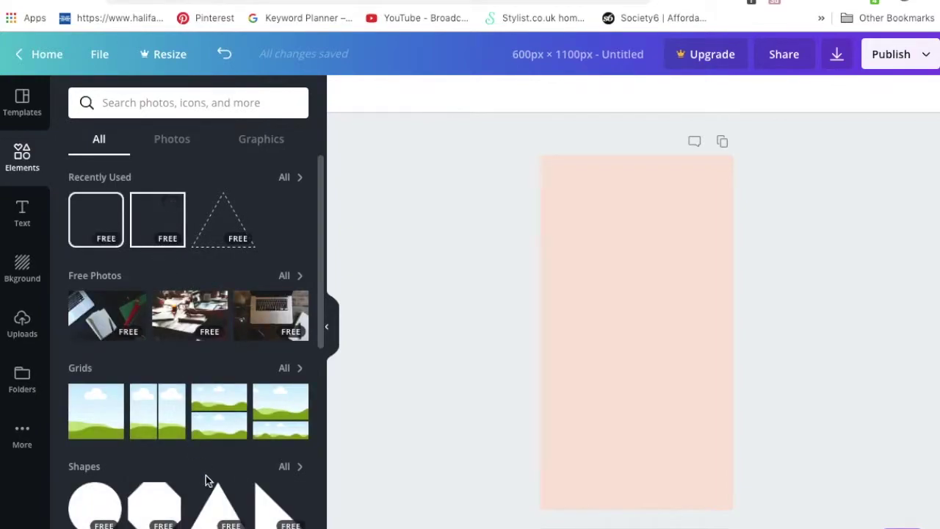
- Add a white circle, shrink it, and centre it on the page
scroll(185, 446, down, 3)
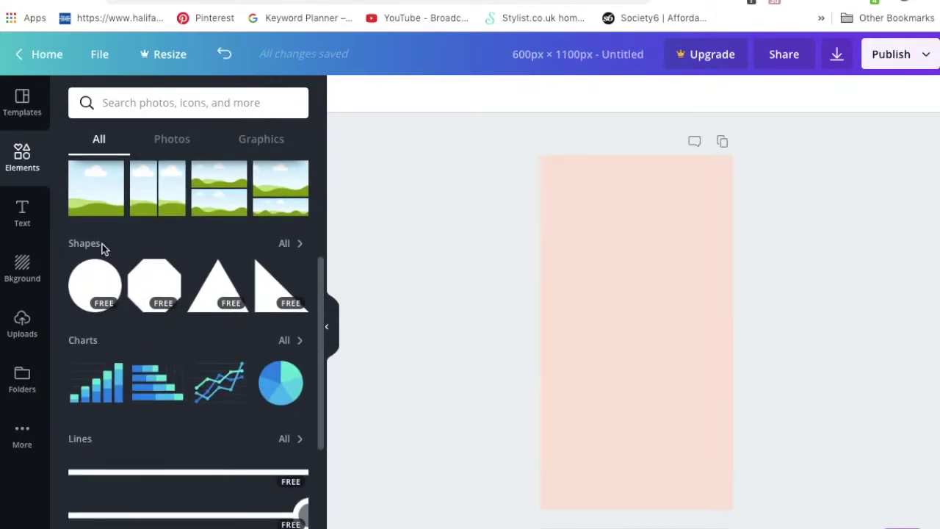
click(93, 279)
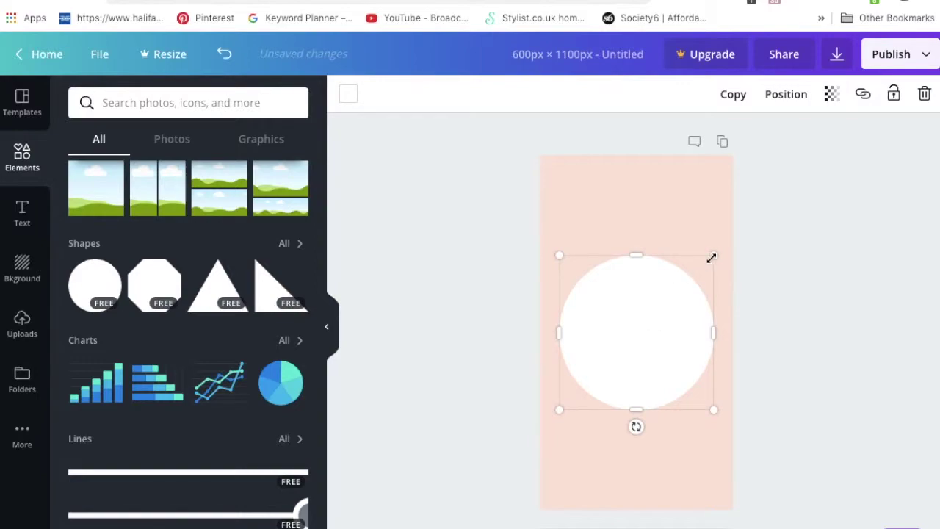
drag(704, 272, 678, 291)
drag(634, 337, 621, 298)
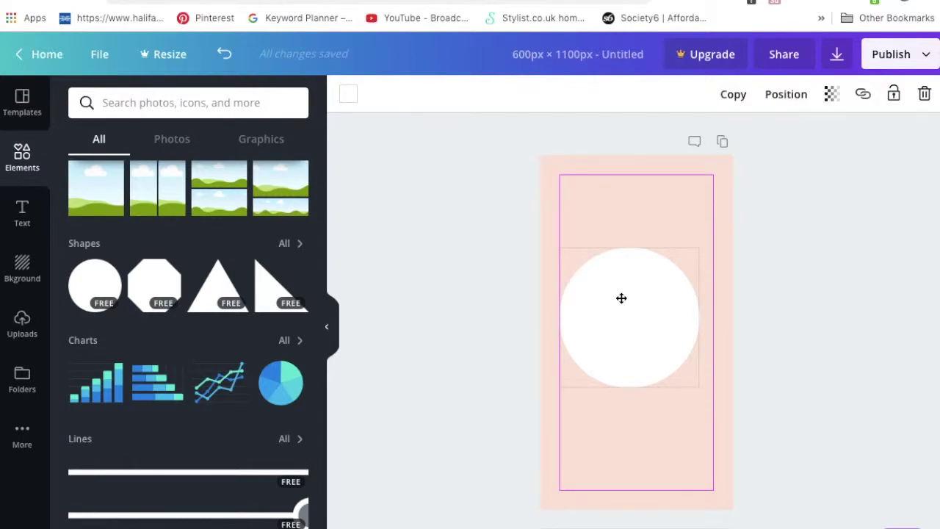
drag(623, 298, 631, 298)
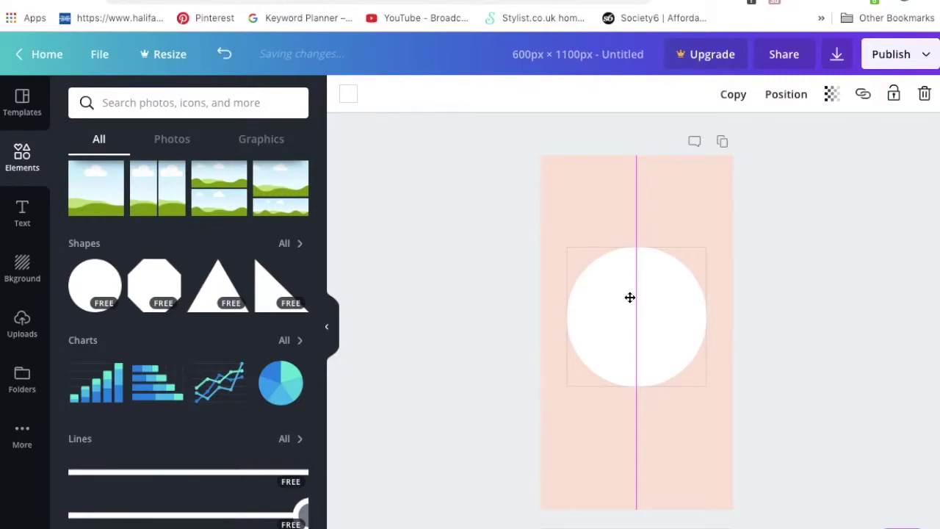
drag(630, 298, 630, 296)
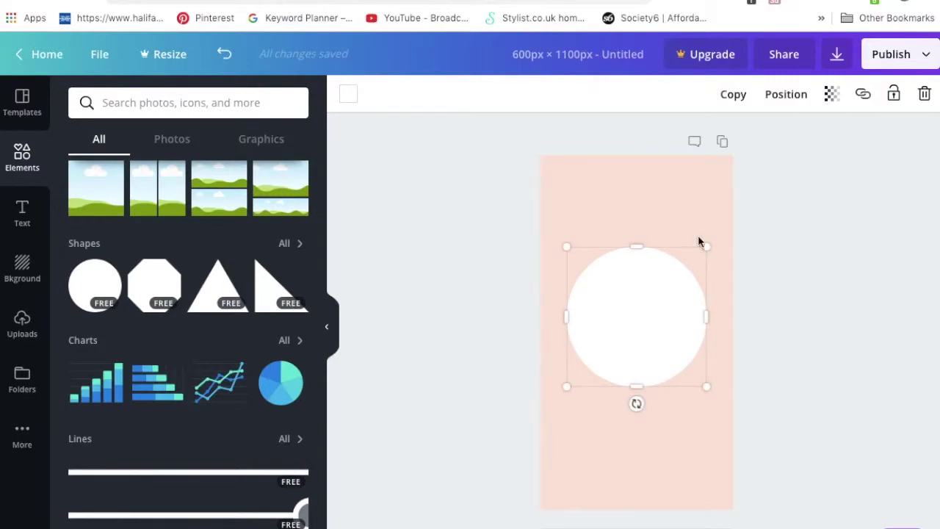
click(814, 259)
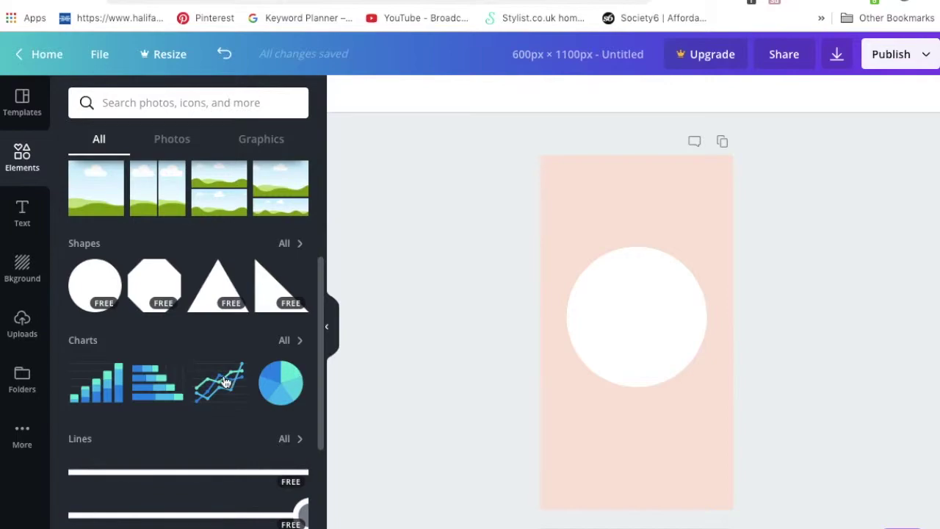
- Add a thin white line and move it near the top edge of the page
scroll(224, 381, down, 4)
scroll(225, 380, up, 2)
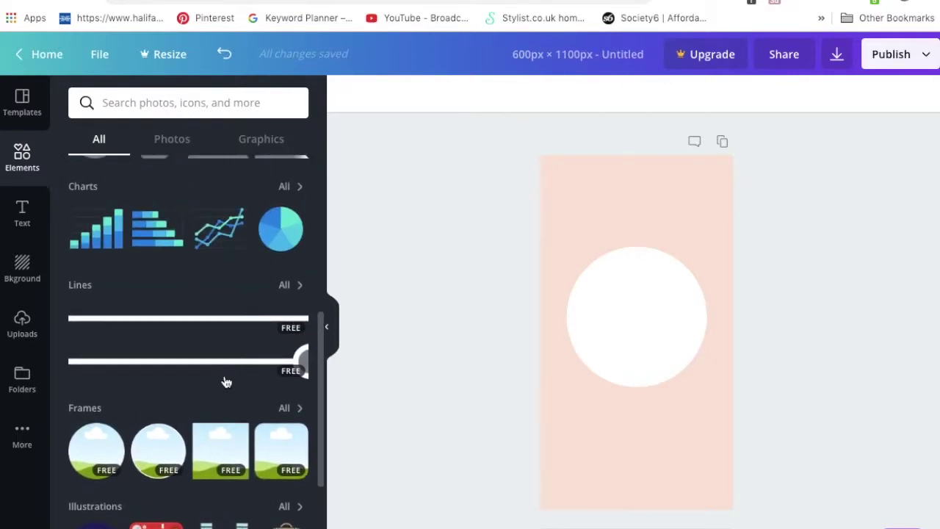
click(114, 324)
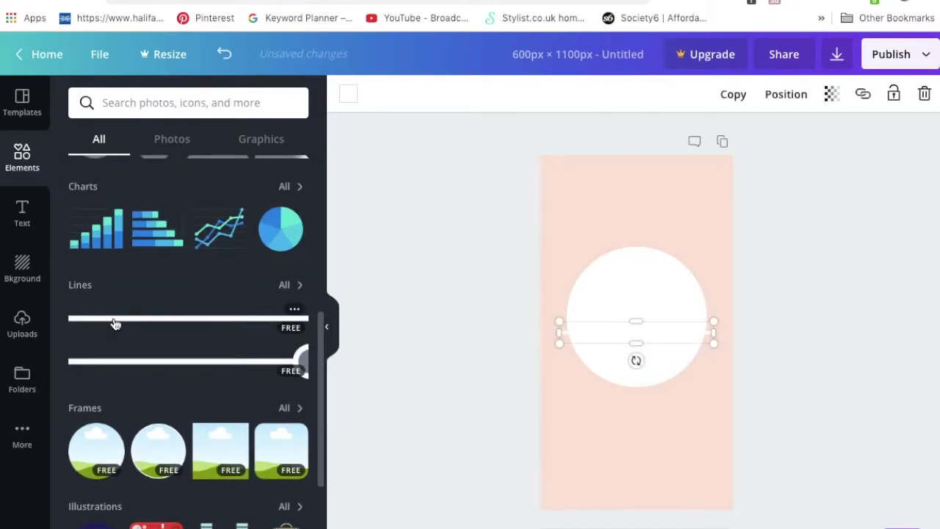
drag(568, 337, 558, 166)
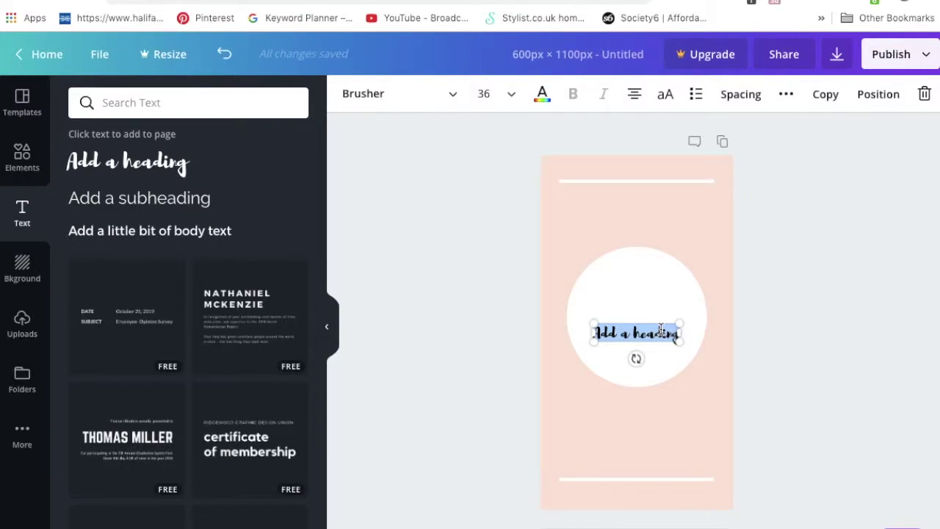
- Type the heading 'The BEST Social Media Advice EVER' and move it up into the circle
text(The BEST Social)
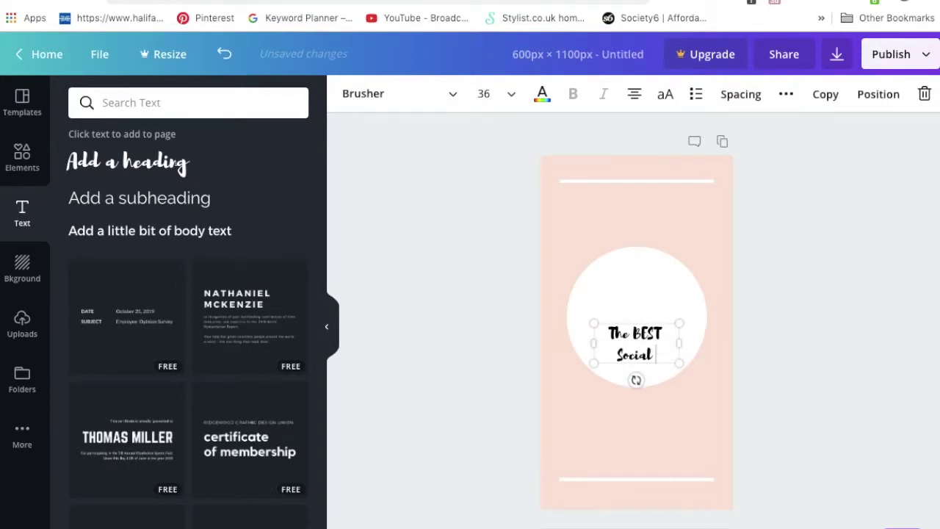
text( Media Adve)
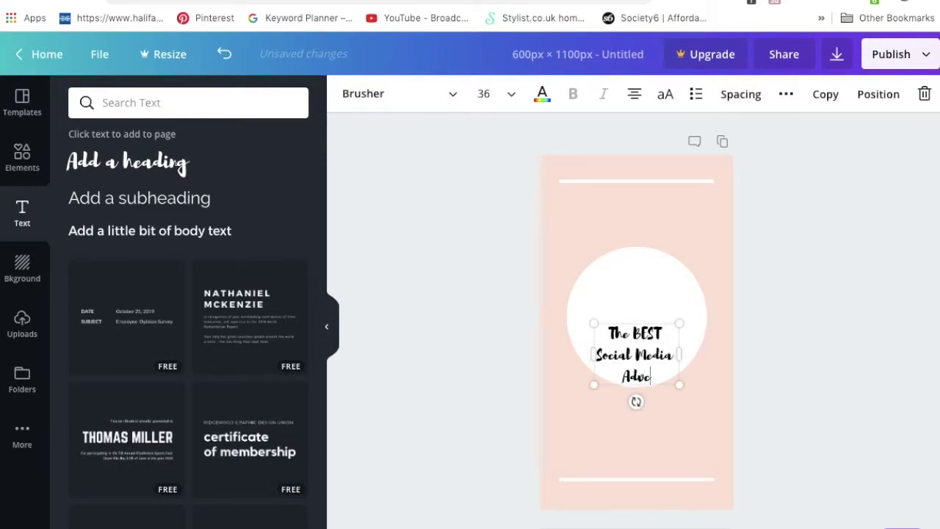
key(BackSpace)
text(ice EVER)
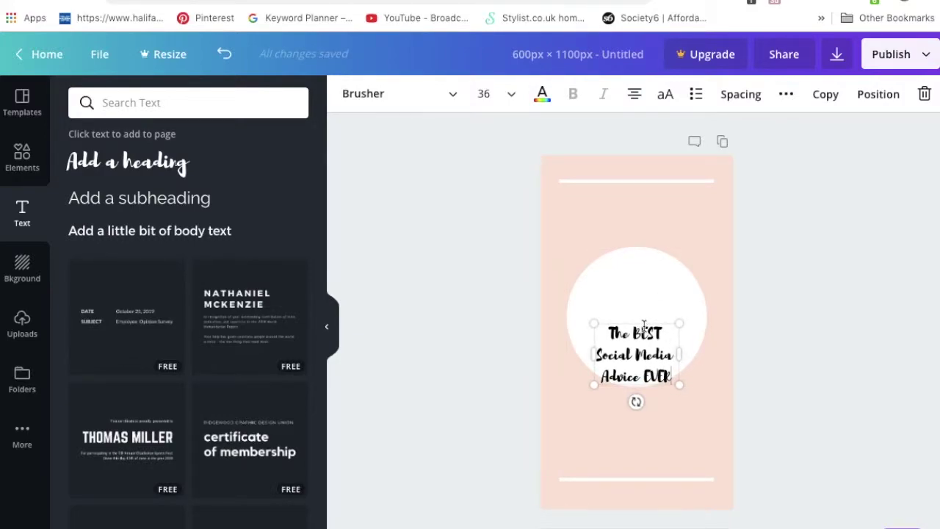
drag(643, 318, 646, 275)
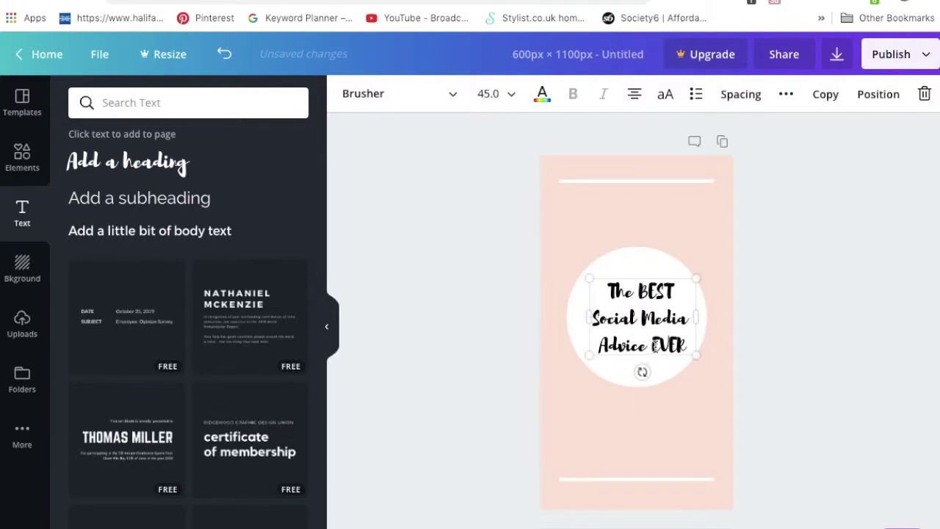
- Delete 'EVER' from the heading and change 'BEST' to 'Best'
key(BackSpace)
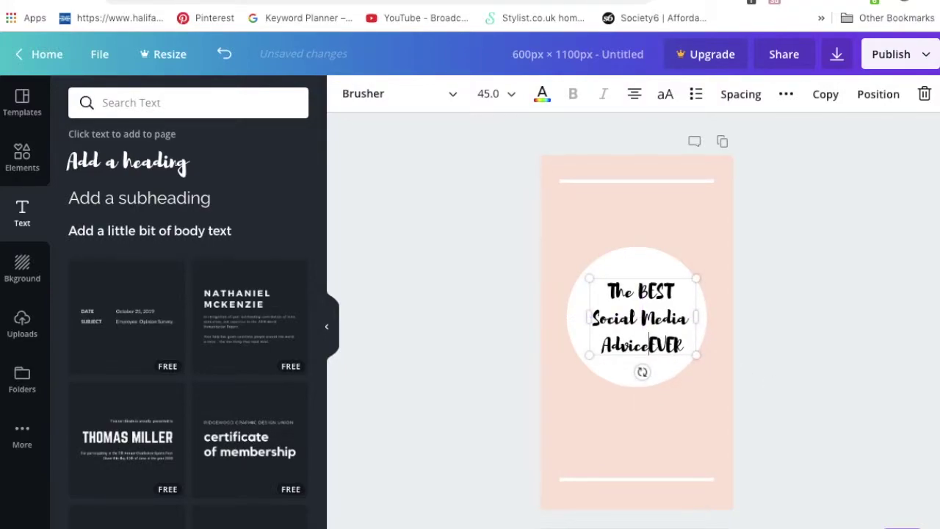
key(Return)
drag(660, 372, 607, 373)
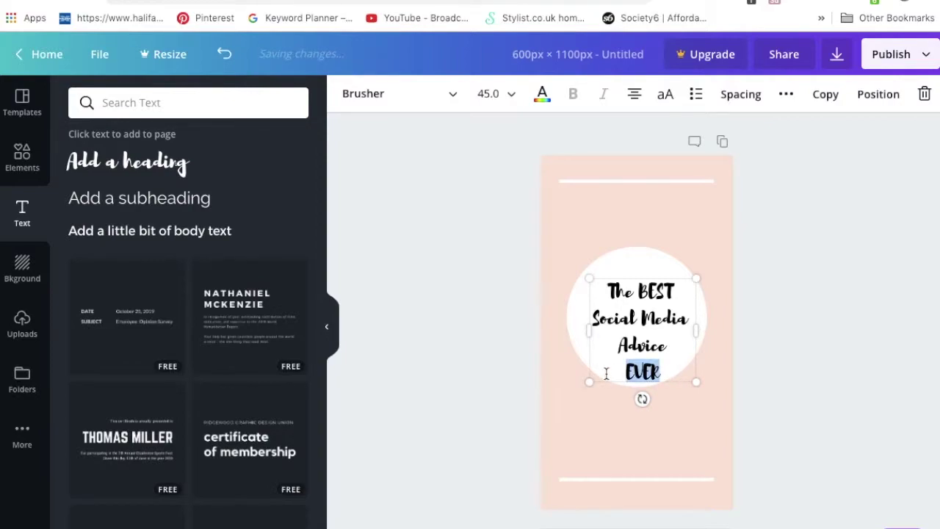
key(BackSpace)
key(BackSpace)
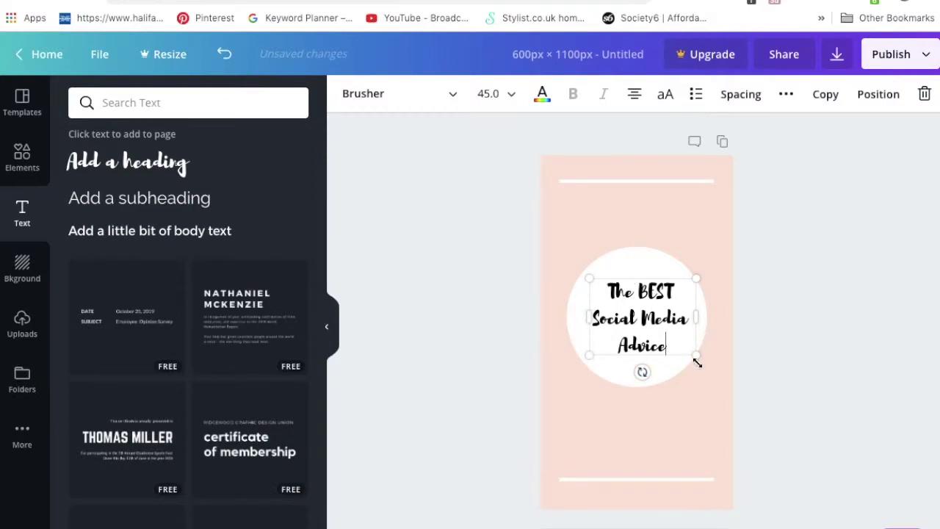
drag(674, 291, 646, 293)
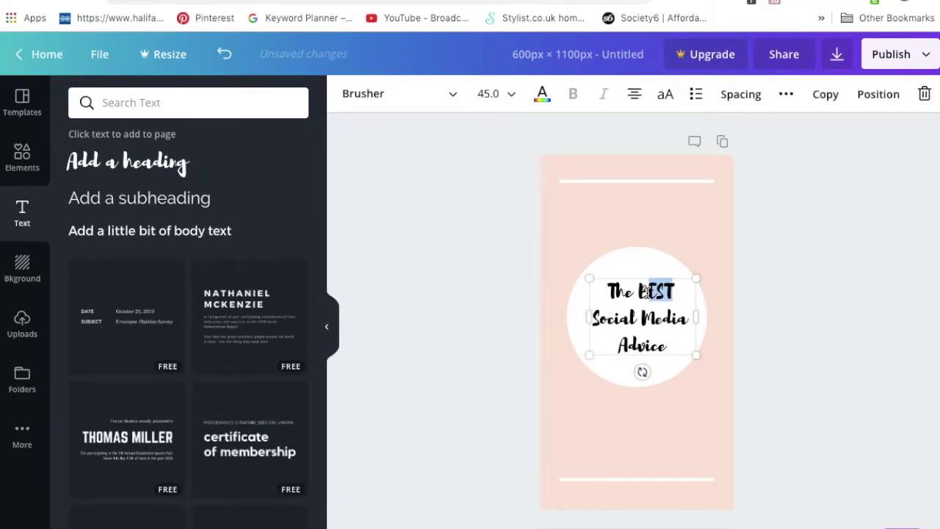
text(est)
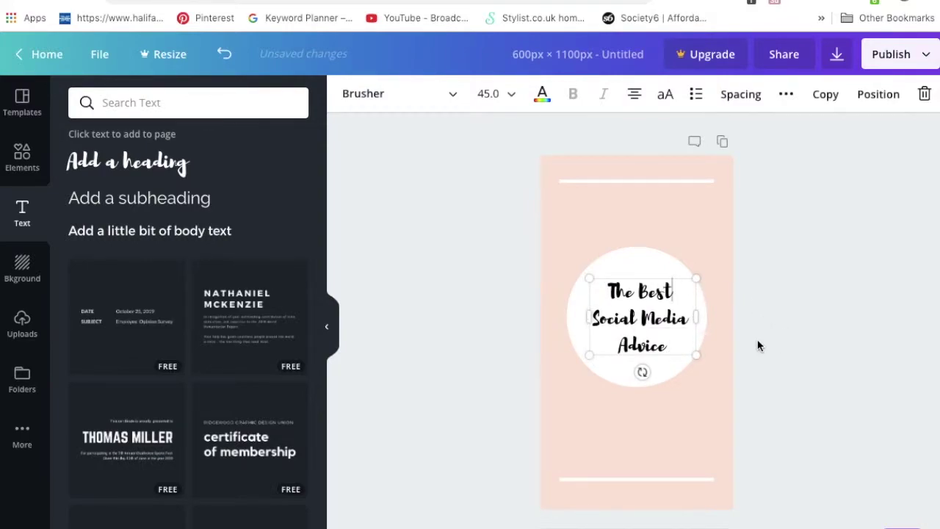
- Enlarge the heading slightly to 51.6 and centre it inside the circle
drag(696, 355, 710, 372)
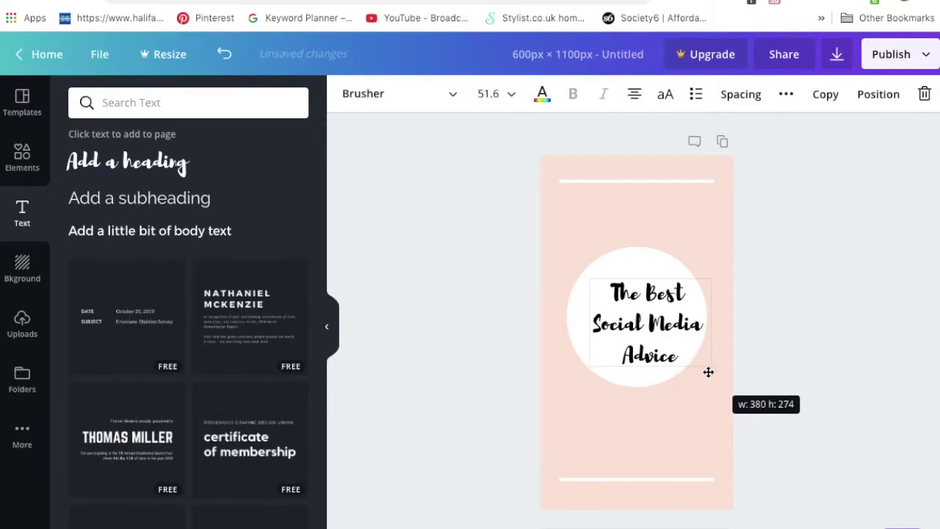
drag(657, 280, 643, 274)
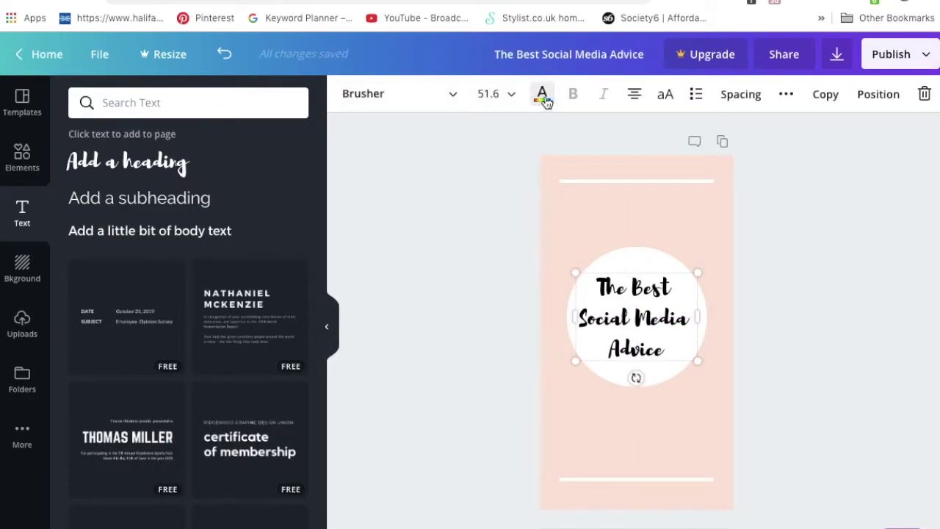
click(543, 99)
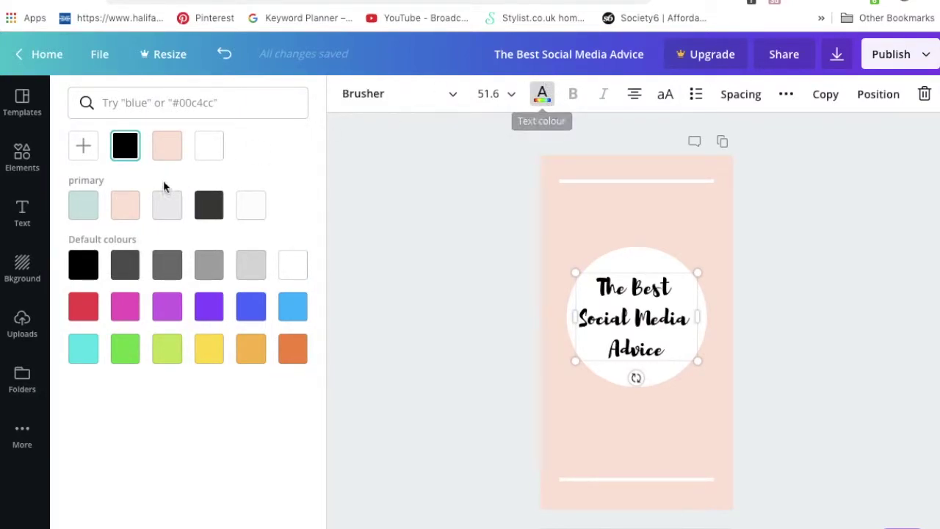
- Colour the circle dark grey and the heading text white
click(213, 208)
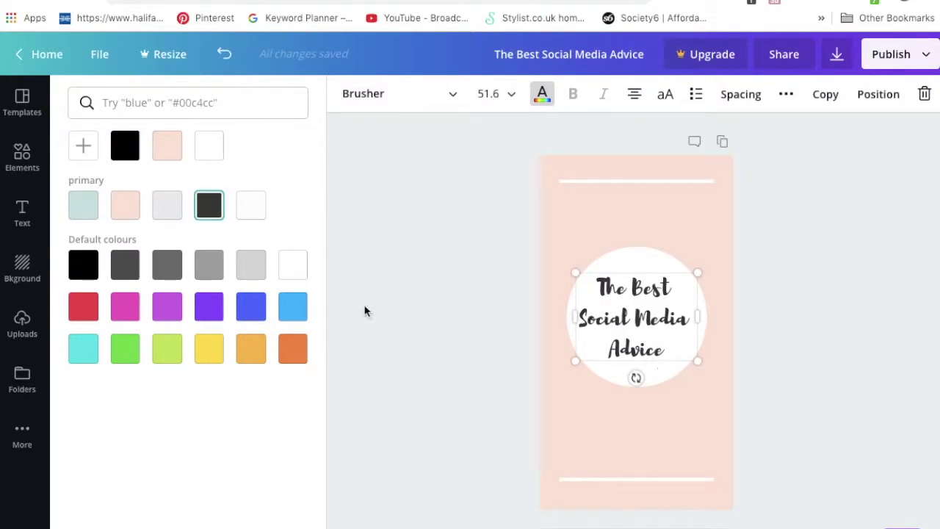
click(91, 209)
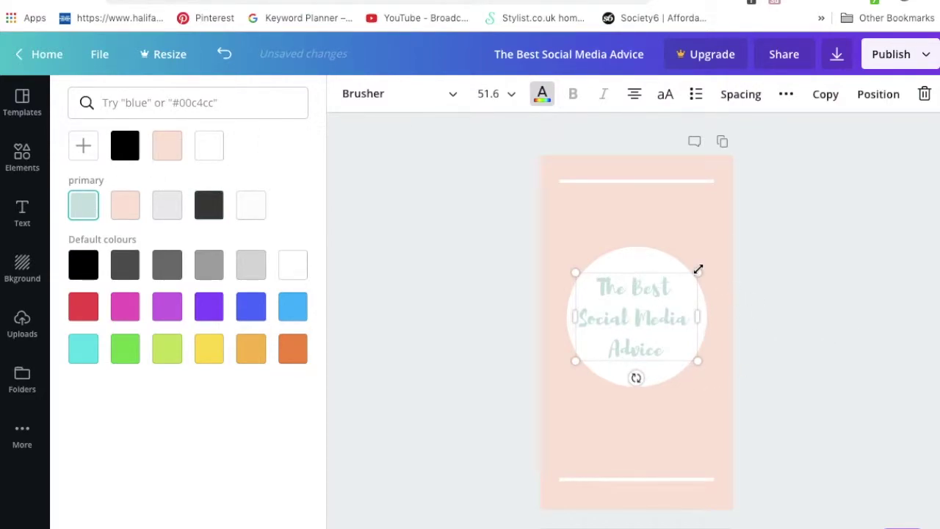
click(208, 205)
click(636, 397)
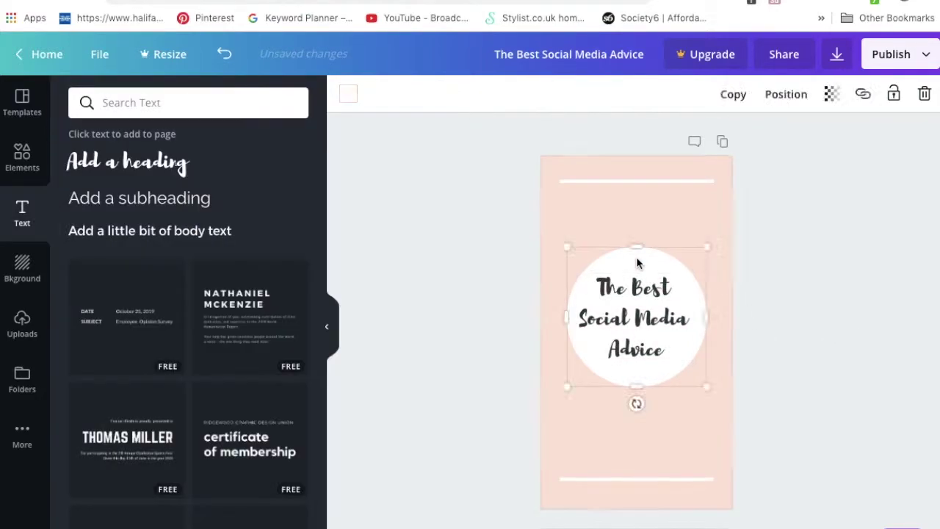
click(706, 213)
click(157, 204)
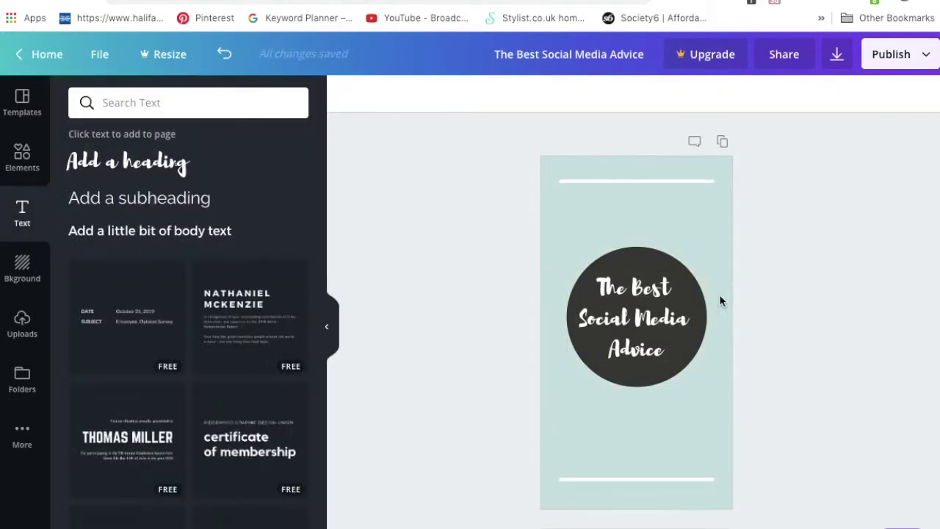
- Make the page background white and the top and bottom lines light teal
click(667, 200)
click(636, 181)
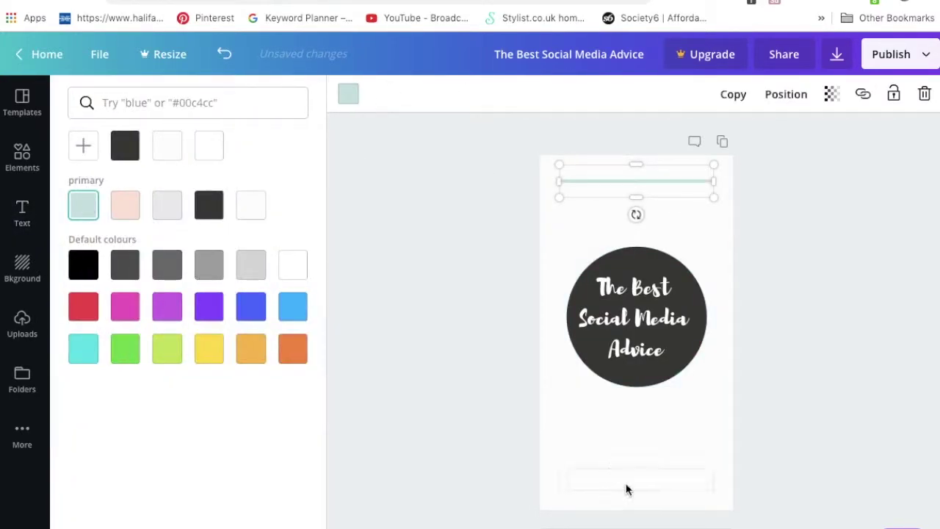
click(816, 242)
click(631, 326)
click(848, 328)
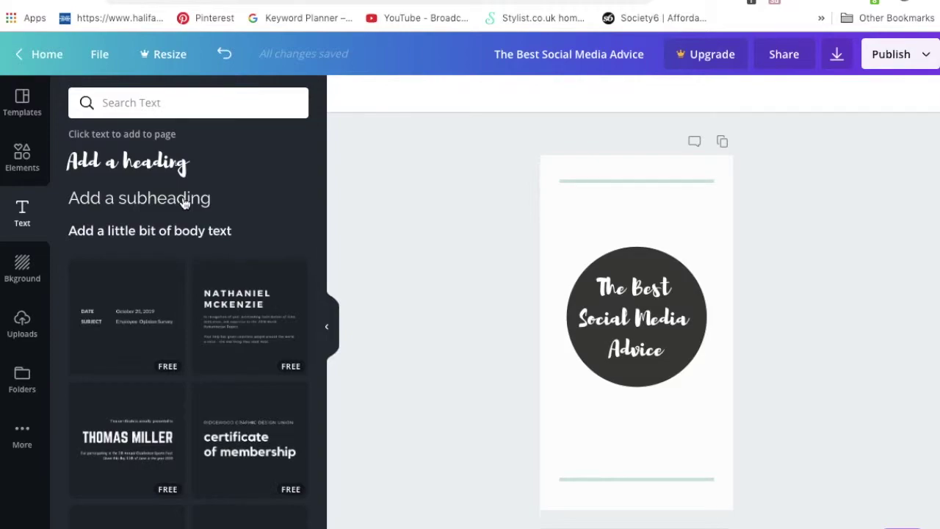
click(185, 197)
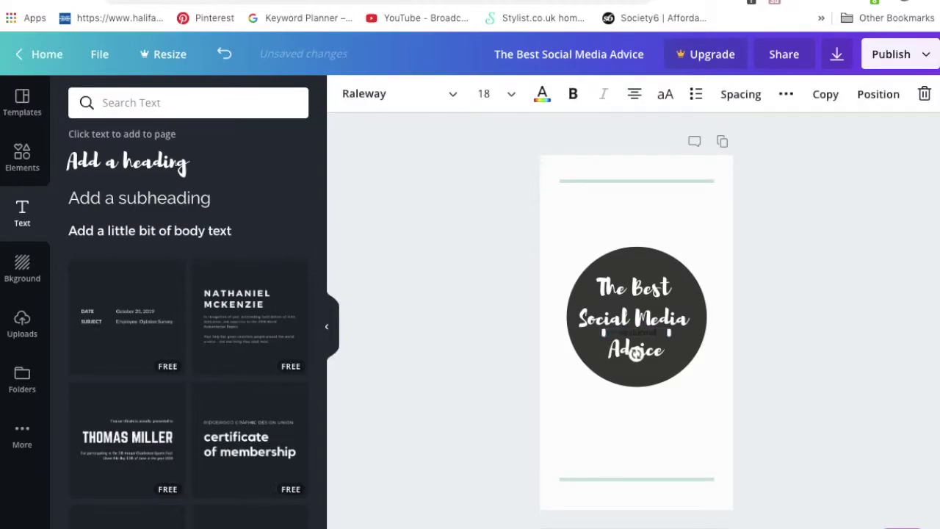
- Move the website text to sit just above the bottom line
drag(646, 327, 643, 433)
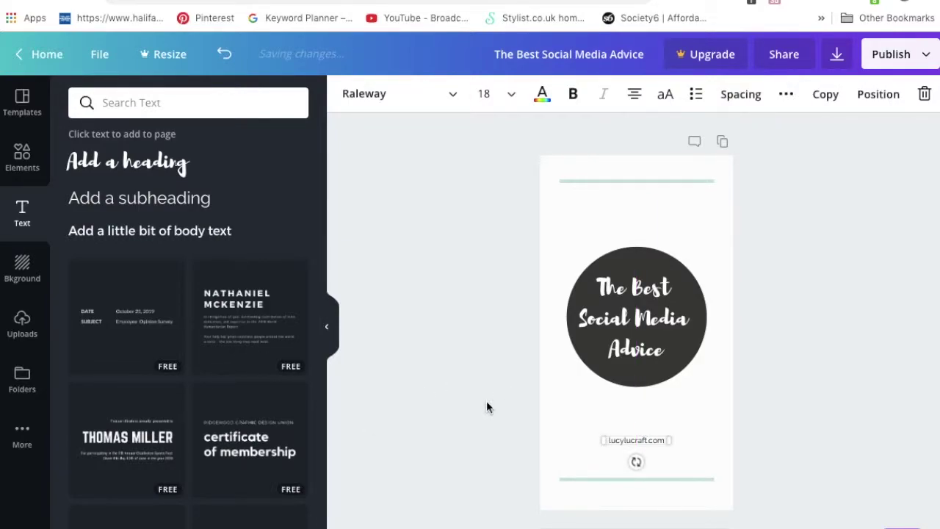
click(22, 154)
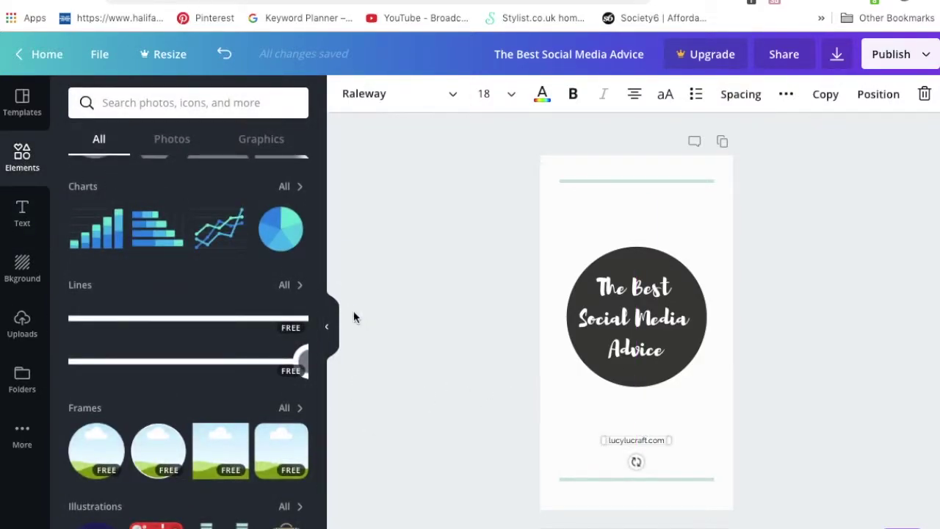
scroll(138, 357, down, 3)
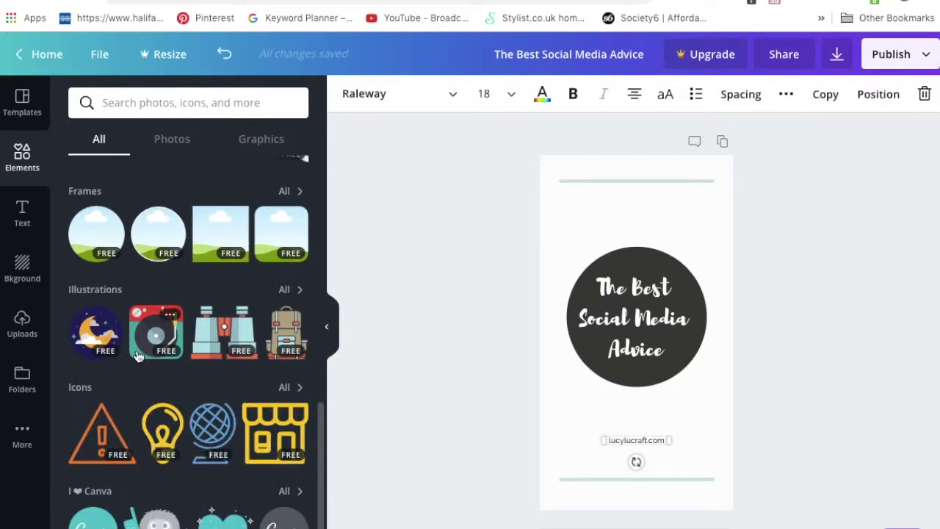
scroll(137, 356, up, 1)
- Add a dark full-width bar and send it behind the website text
drag(188, 441, 604, 439)
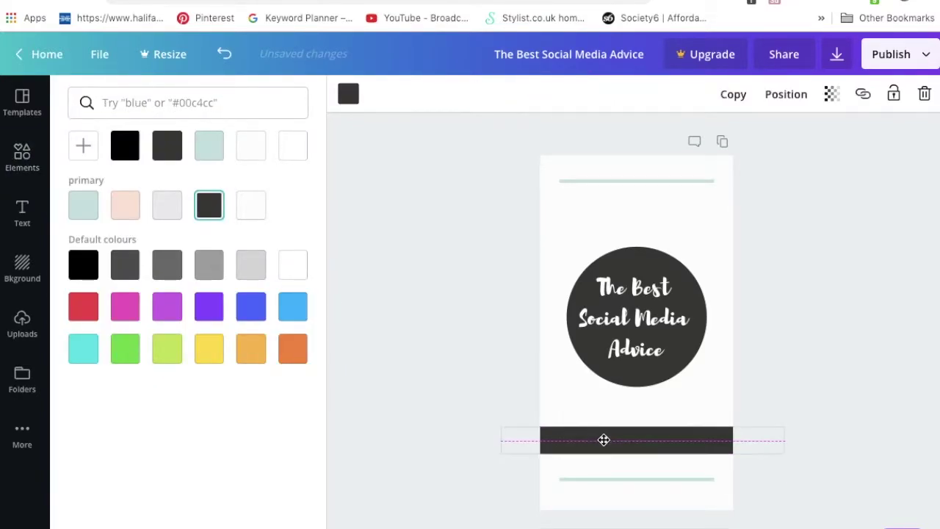
click(804, 98)
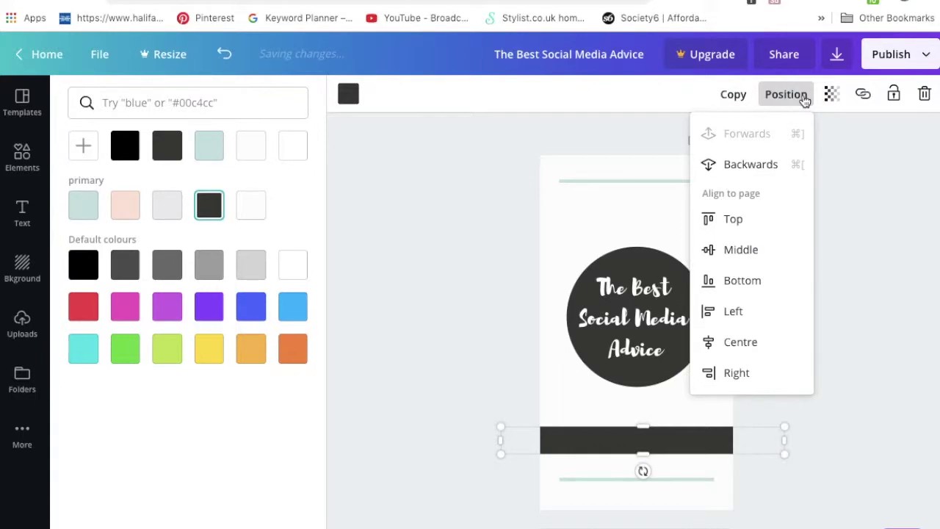
click(755, 169)
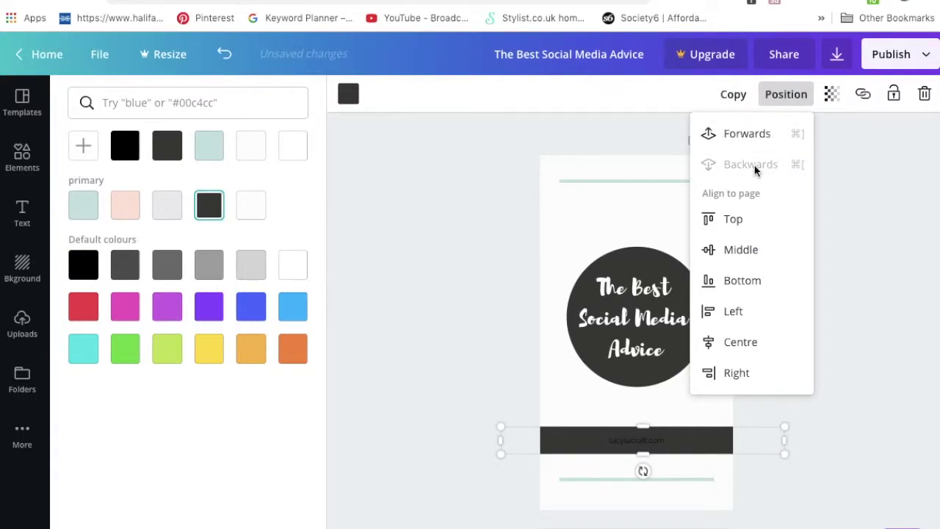
click(905, 296)
click(630, 440)
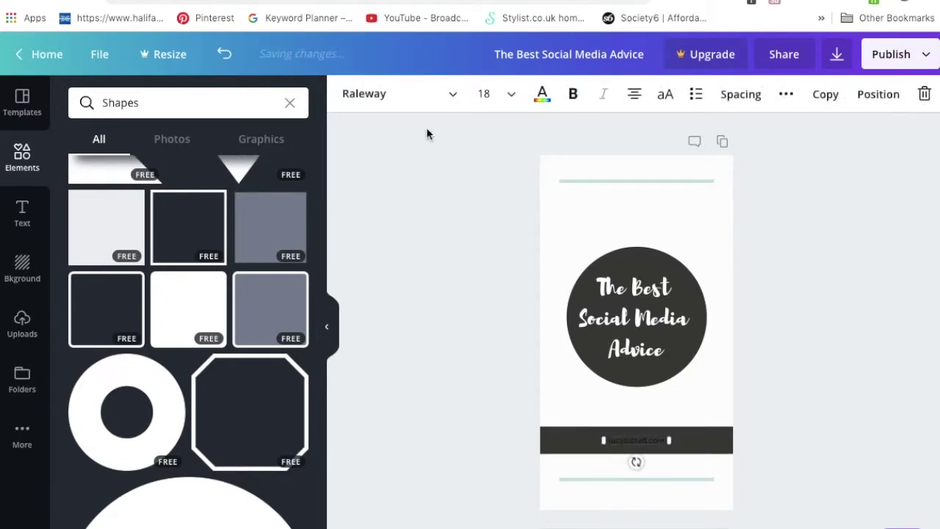
click(542, 94)
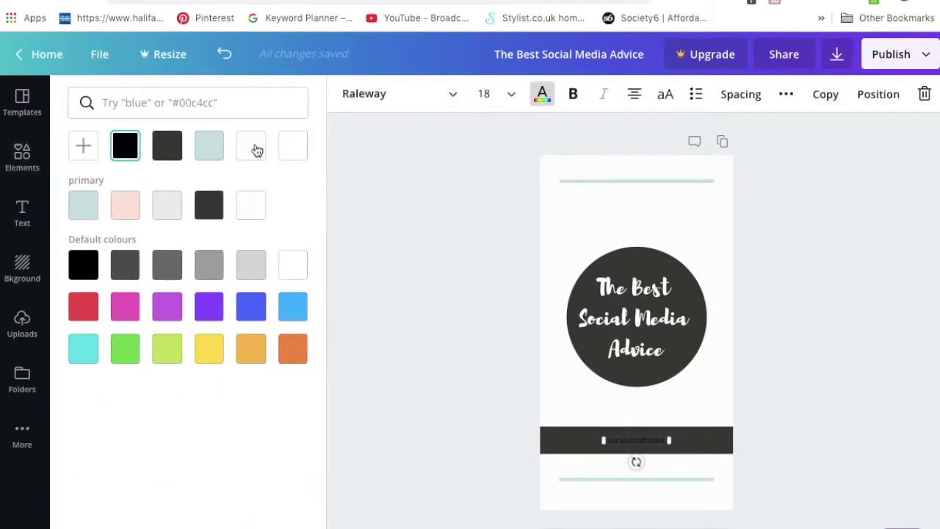
- Make the website text light teal and set its font size to 40
click(211, 150)
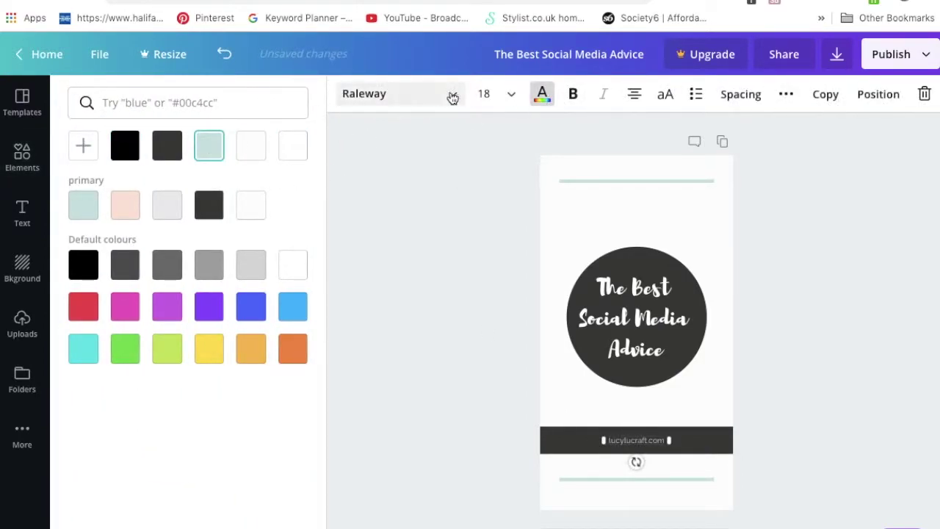
click(490, 98)
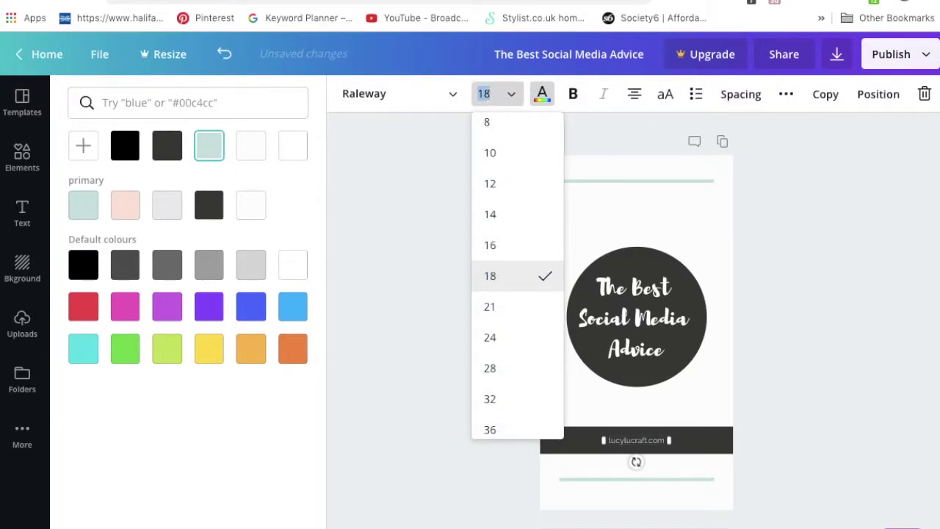
text(40)
key(Return)
click(486, 94)
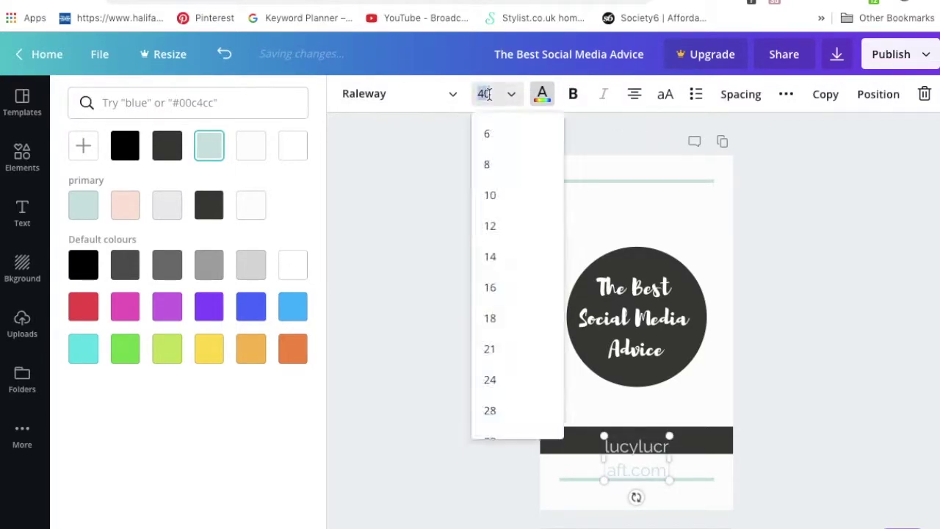
click(842, 357)
- Widen the website text box and centre the address on the dark bar
click(617, 446)
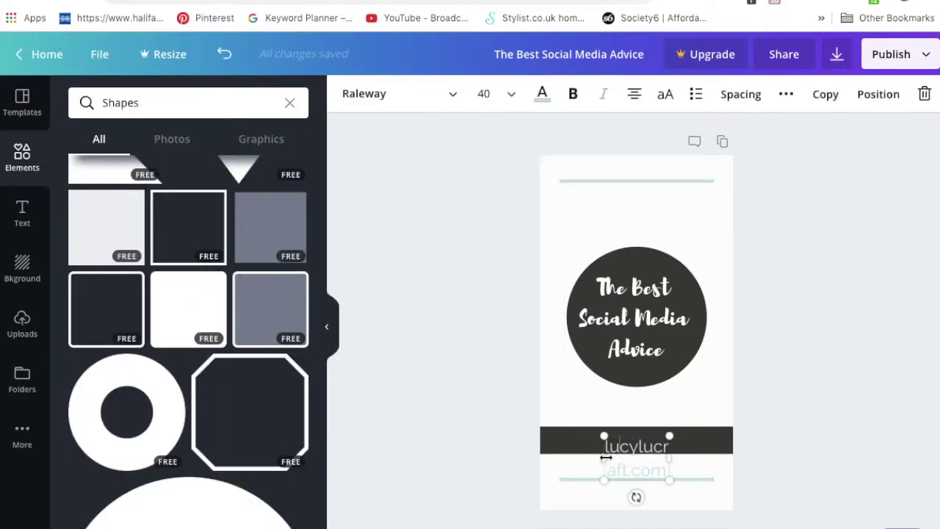
drag(606, 457, 519, 452)
drag(670, 447, 737, 448)
double_click(640, 437)
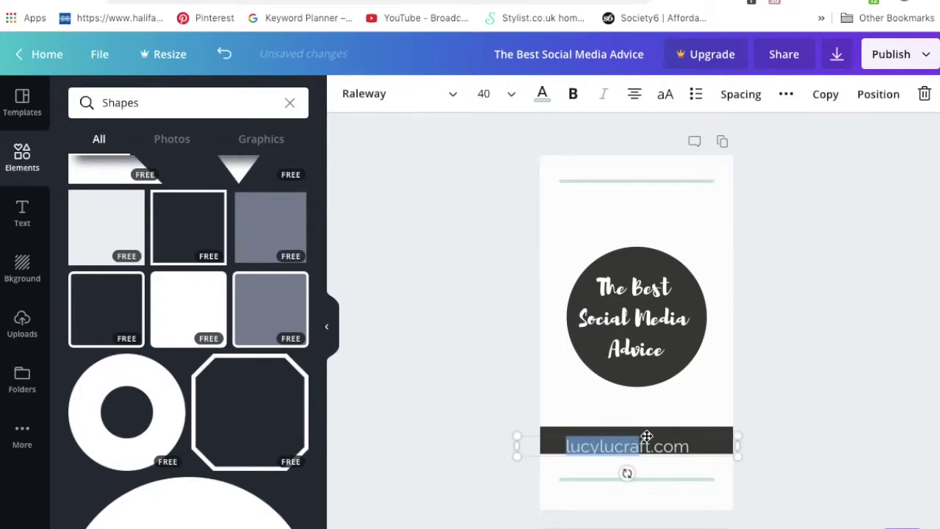
drag(646, 436, 659, 436)
click(660, 439)
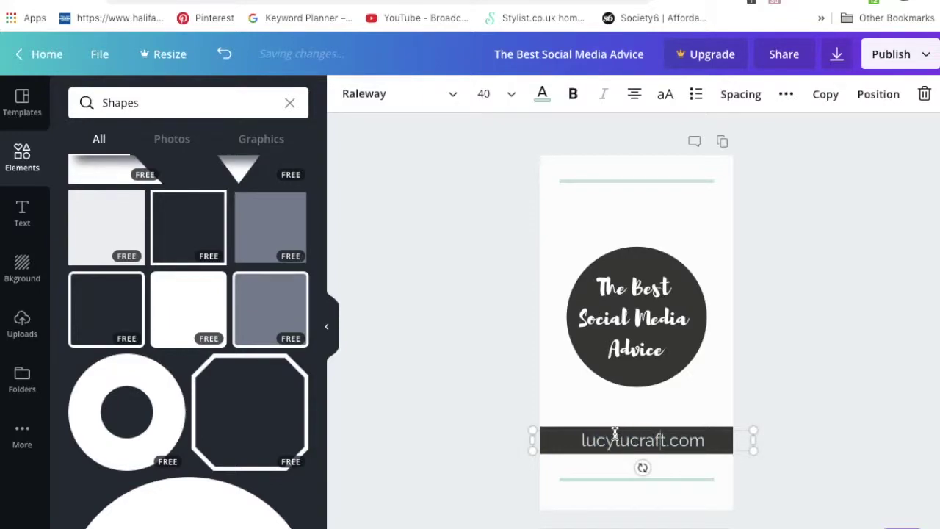
drag(579, 439, 747, 439)
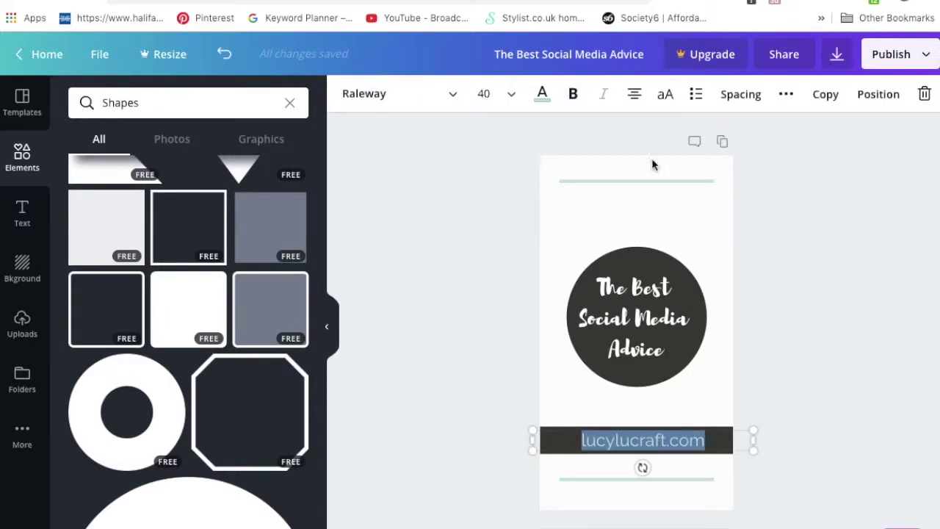
- Reduce the footer text size to 36, then to 28
click(497, 93)
scroll(508, 389, down, 2)
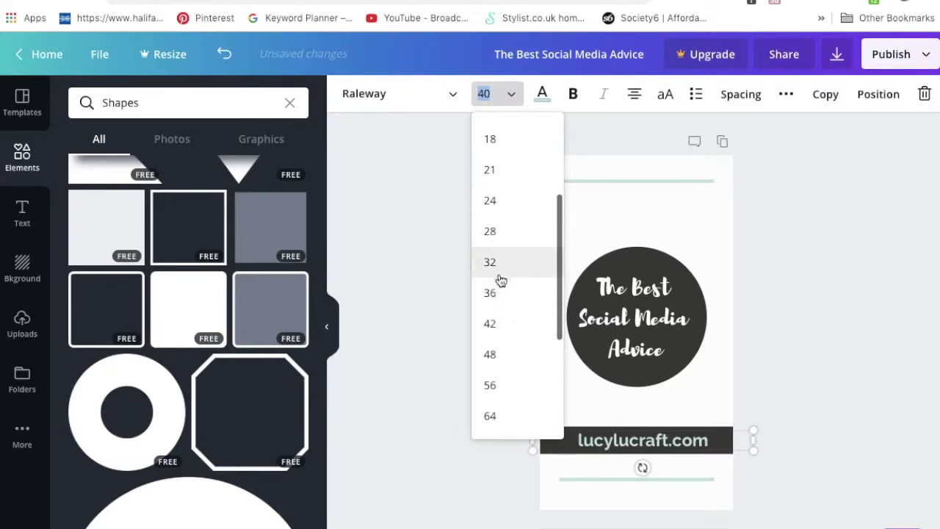
click(500, 282)
click(493, 85)
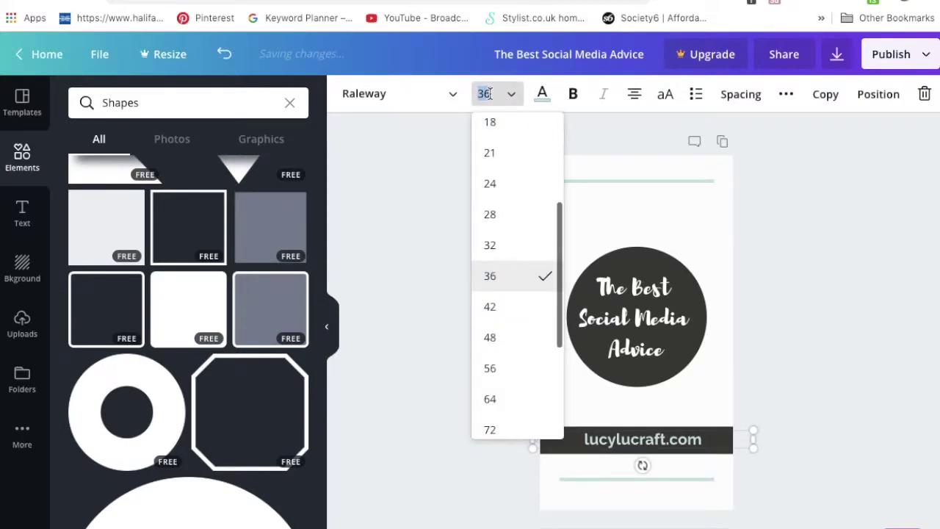
click(504, 222)
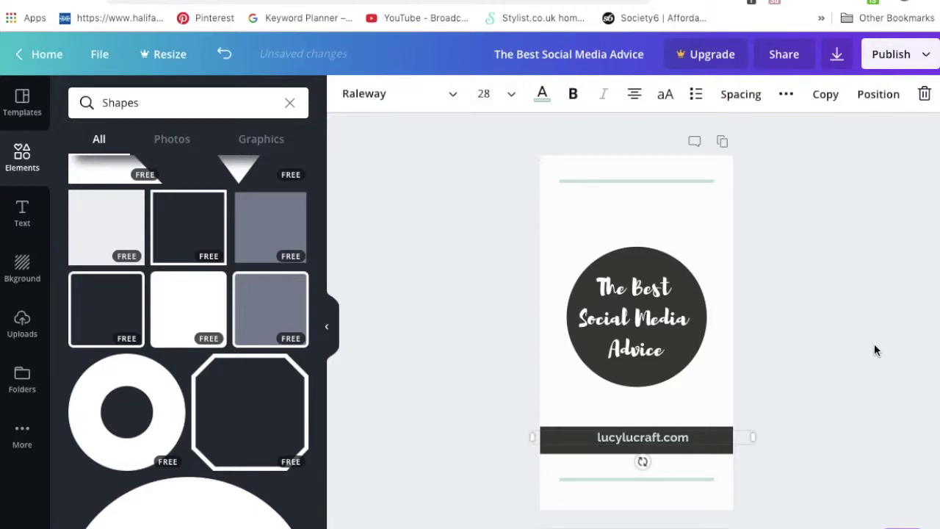
- Shrink the dark bar to fit the smaller footer text
click(727, 438)
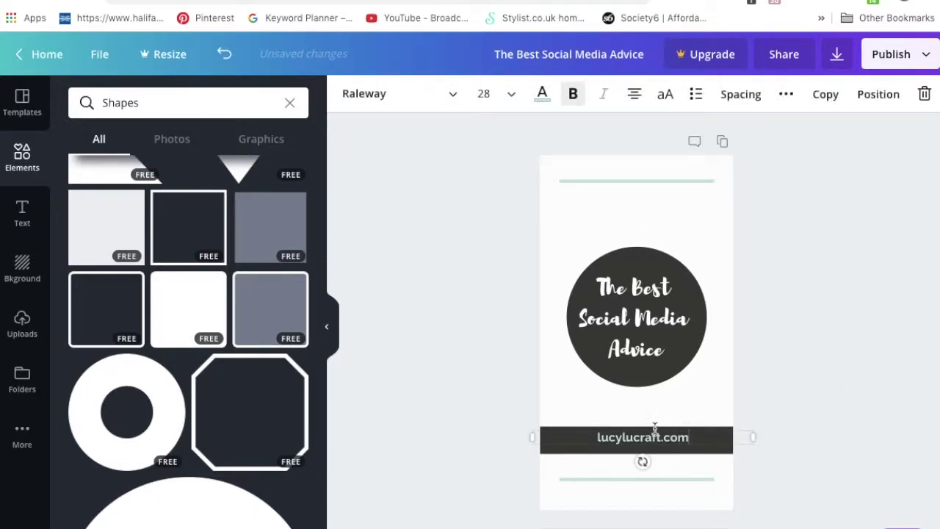
click(547, 451)
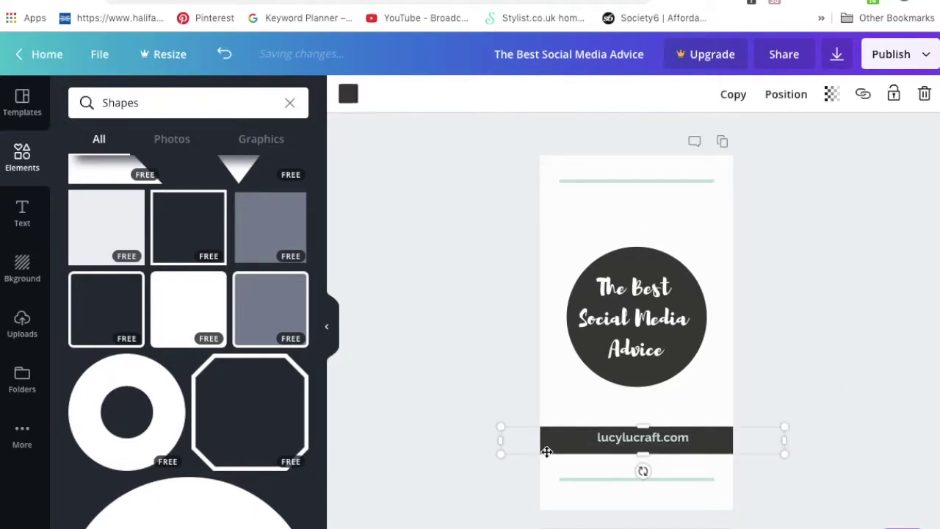
drag(500, 427, 526, 448)
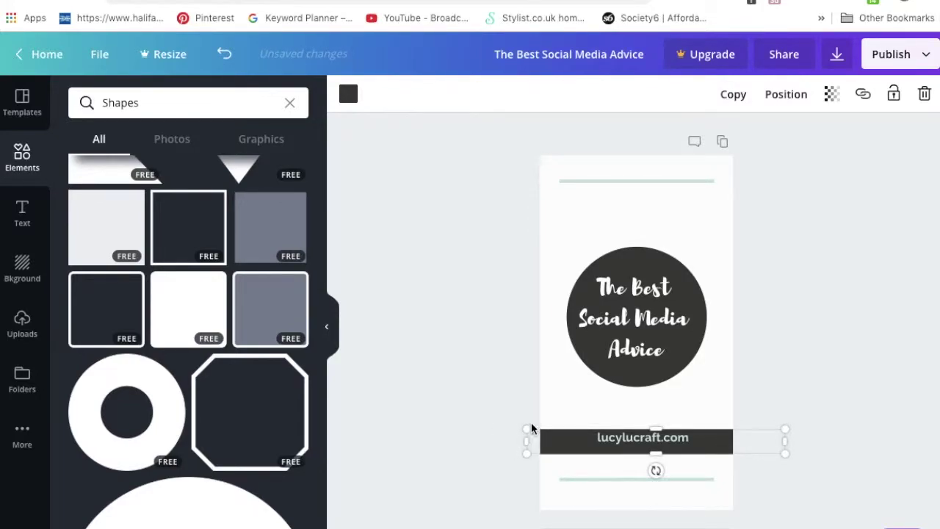
click(532, 429)
click(554, 440)
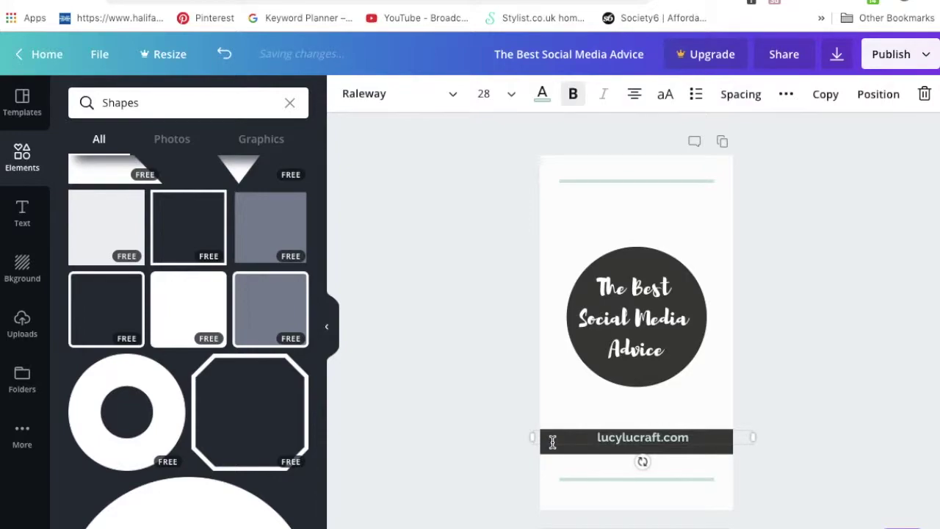
click(771, 462)
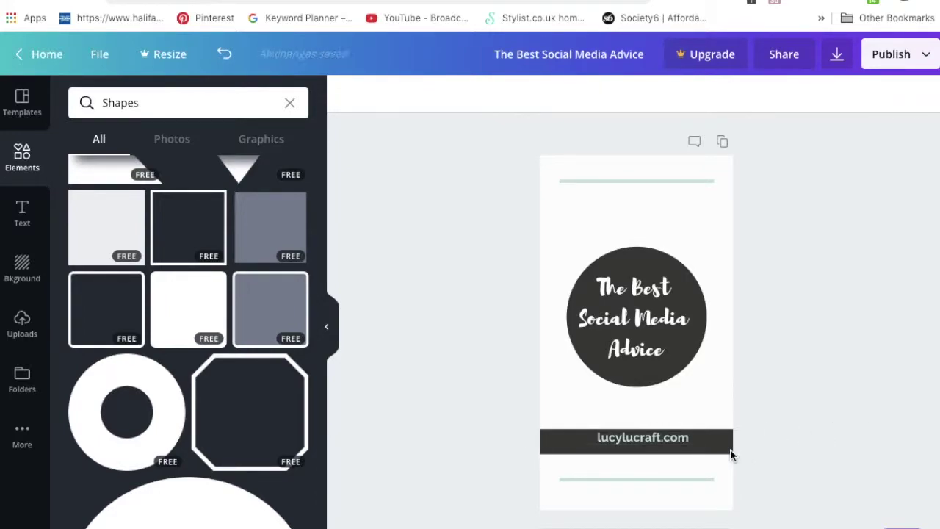
- Realign the dark bar's position and height, and move the website text to the page bottom
click(709, 451)
drag(715, 448, 718, 444)
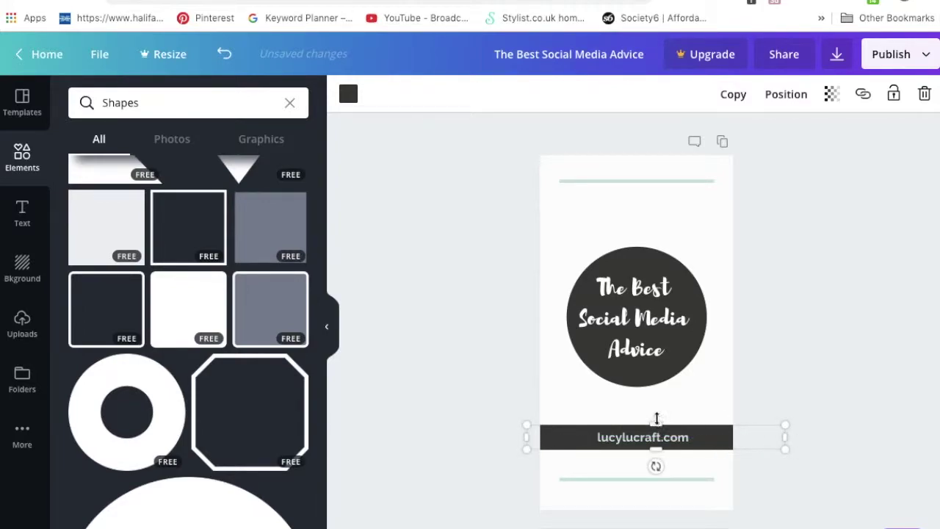
drag(657, 419, 657, 436)
click(856, 447)
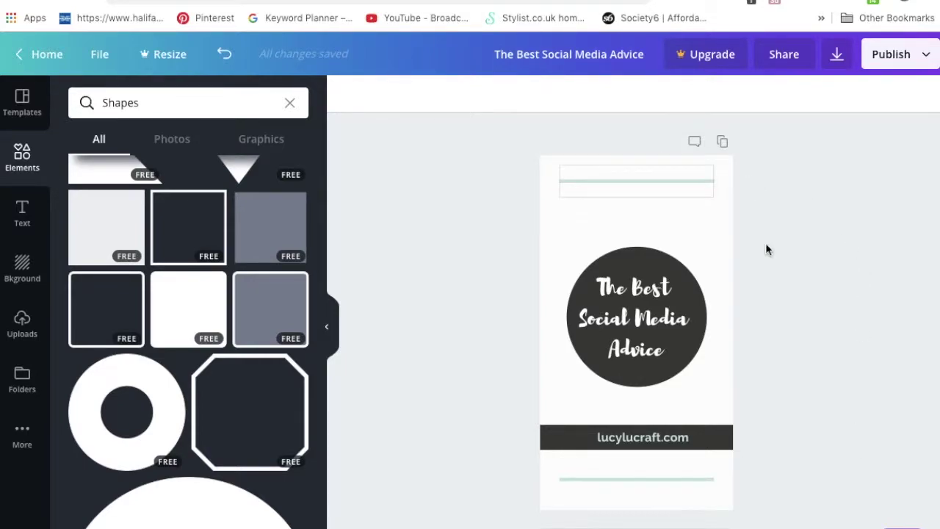
click(702, 477)
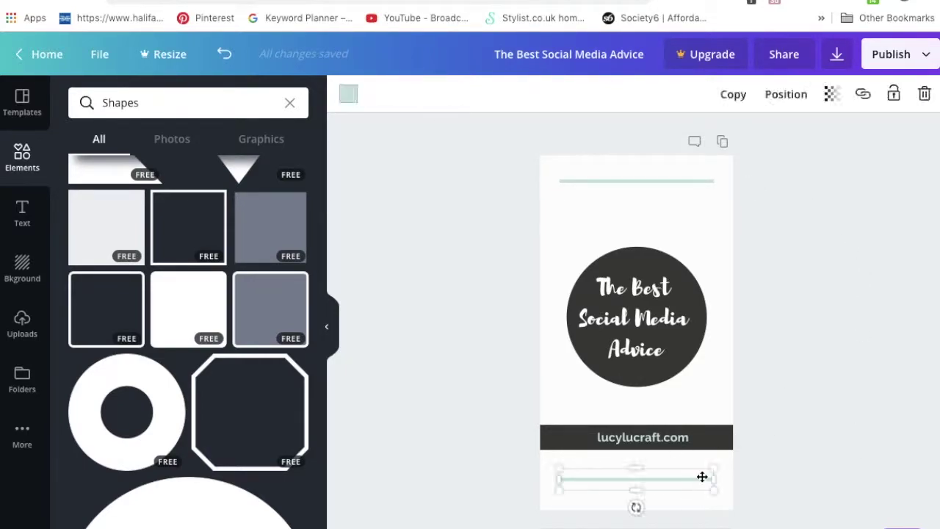
click(821, 302)
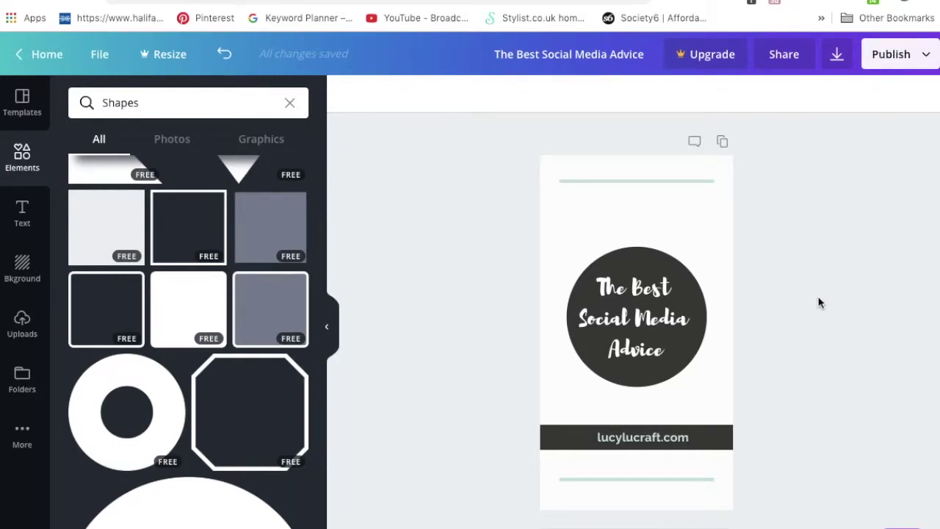
drag(722, 433, 725, 489)
- Delete the dark bar and make the website text dark charcoal
click(725, 443)
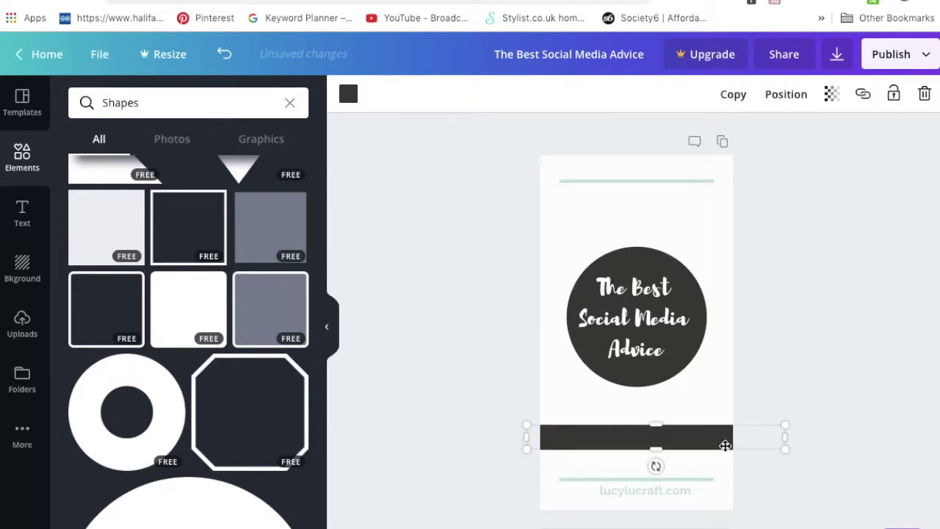
key(Delete)
click(658, 495)
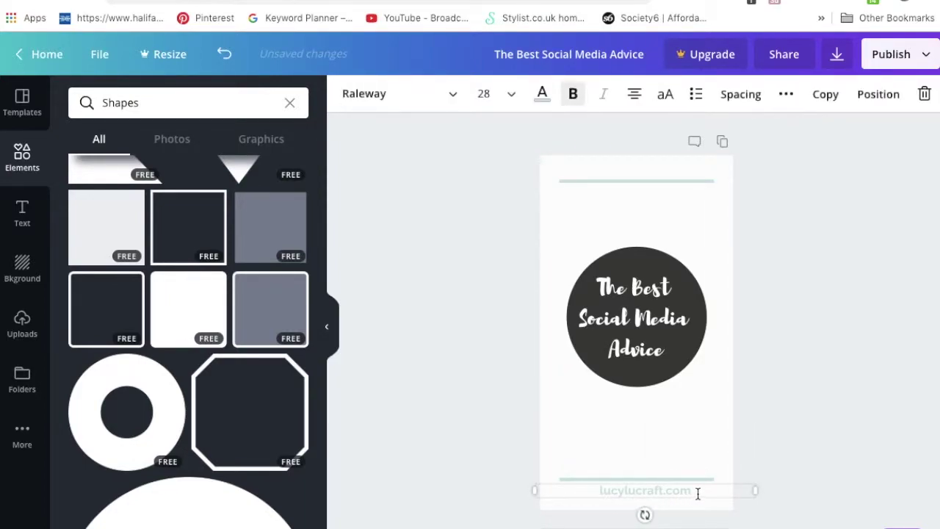
drag(698, 493, 545, 492)
click(544, 94)
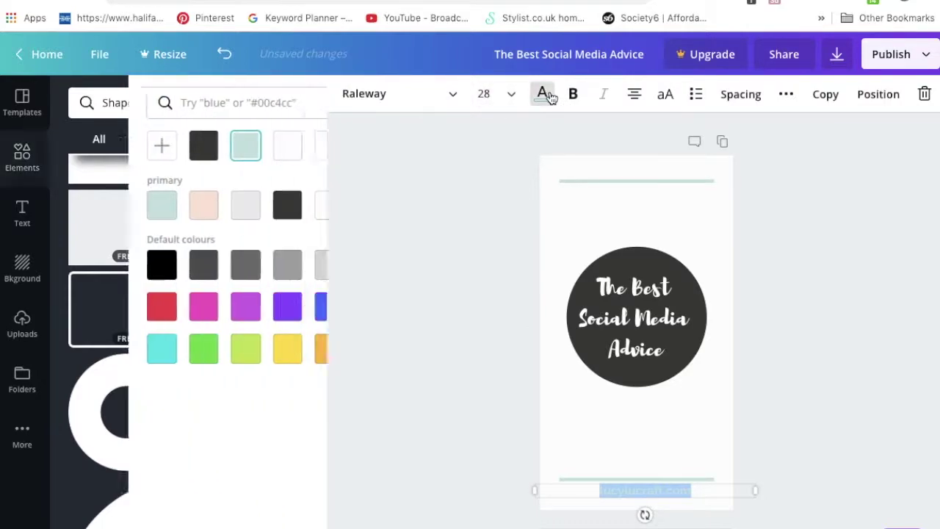
click(209, 205)
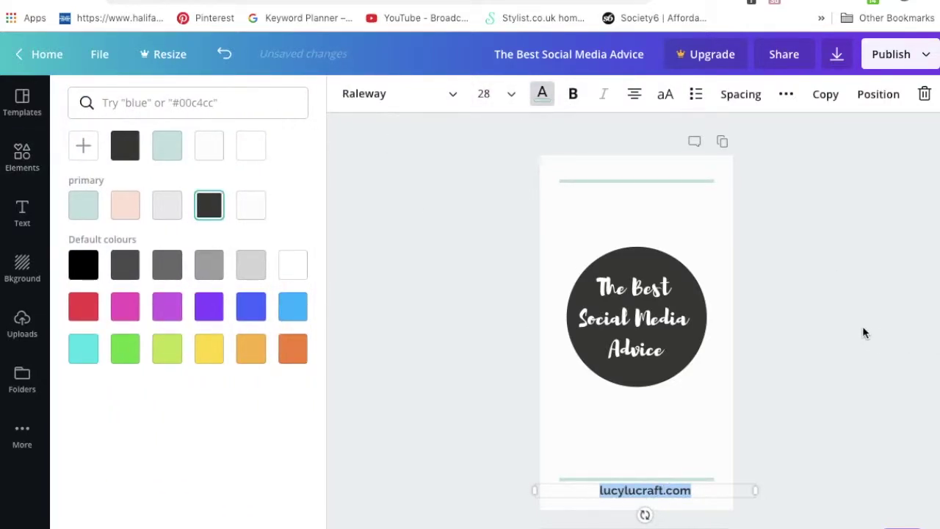
click(782, 471)
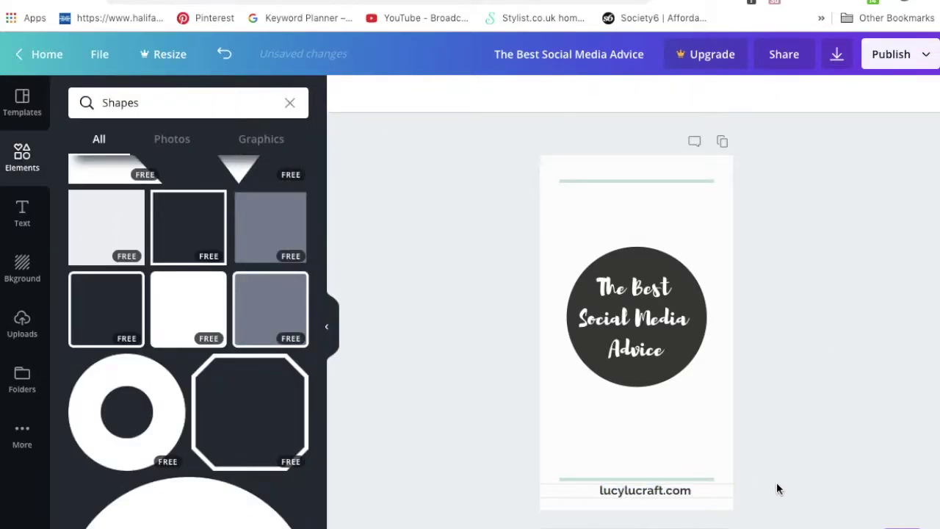
click(705, 479)
- Add body text 'My best social media tips to help you grow your blog's traffic this year', widened under the circle
key(t)
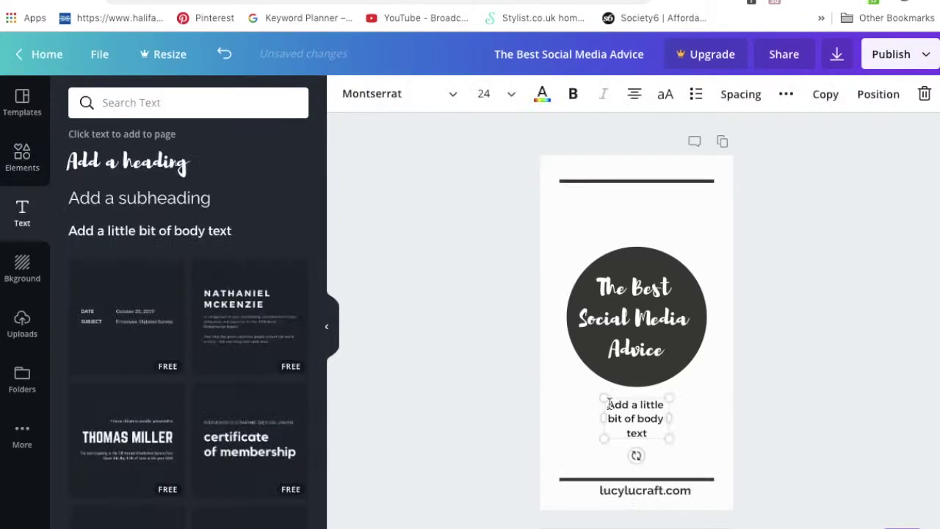
double_click(668, 433)
text(My best)
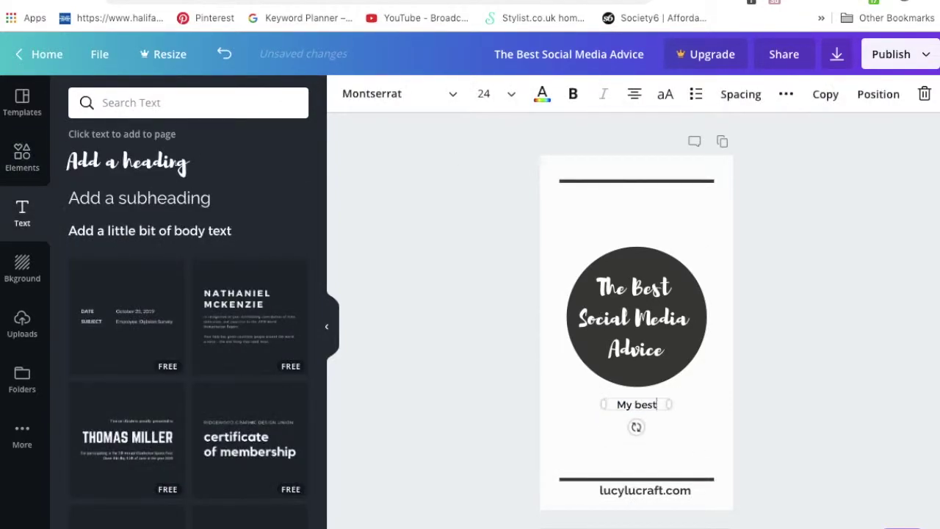
text( social media tip)
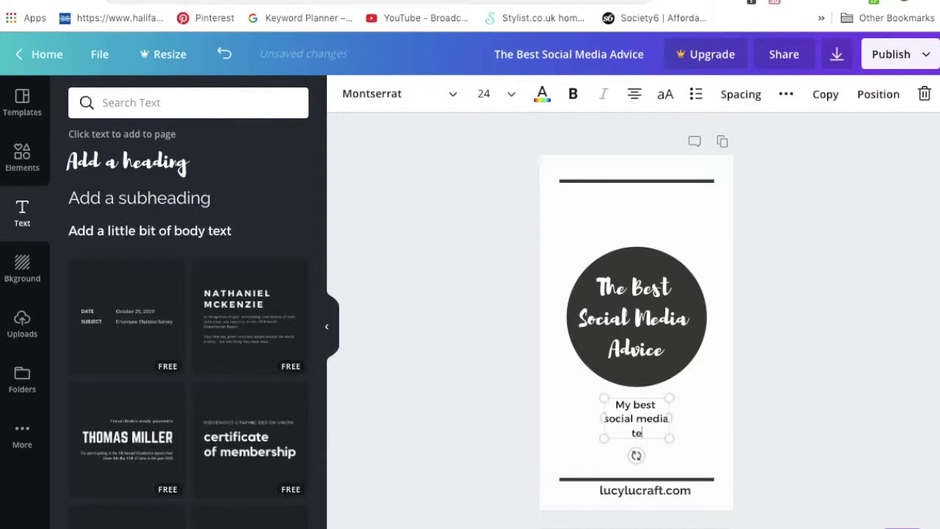
text(s to help you grow)
text( your blog)
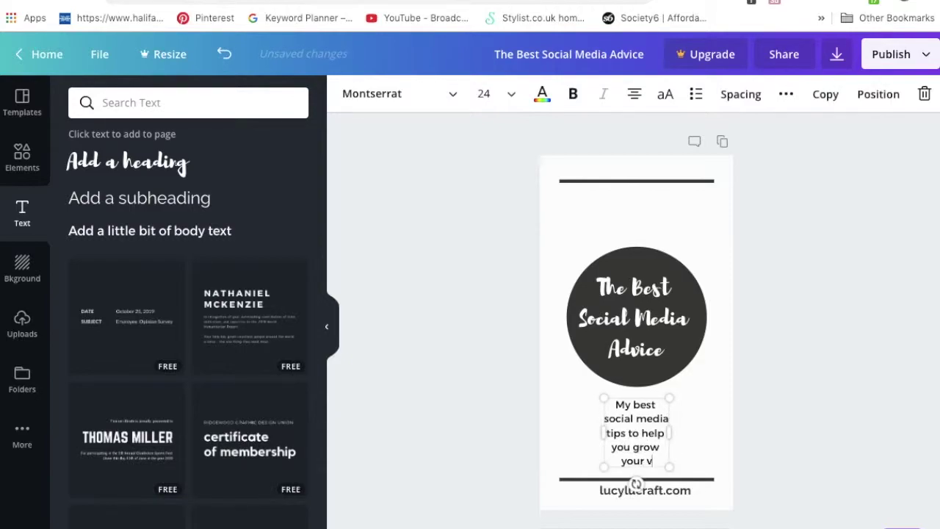
text('s traffic this year!)
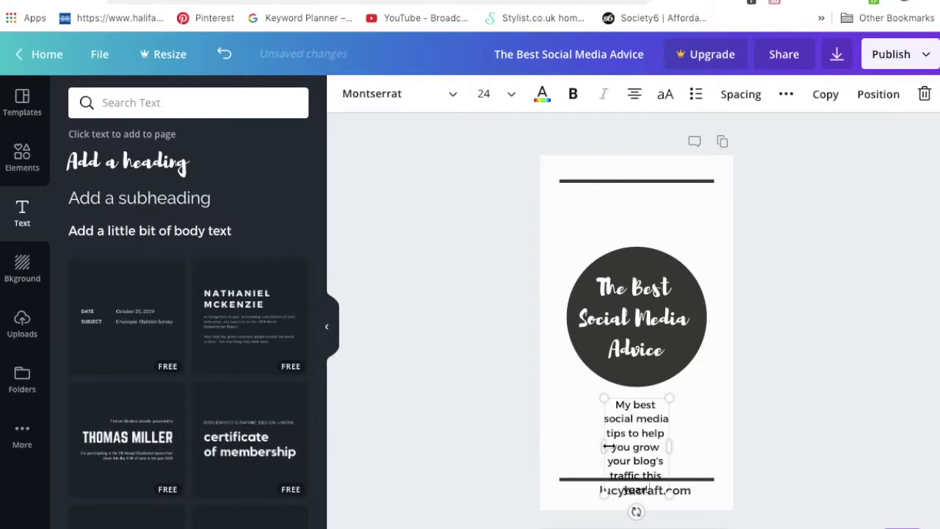
drag(609, 446, 558, 445)
drag(669, 422, 725, 423)
drag(672, 399, 668, 402)
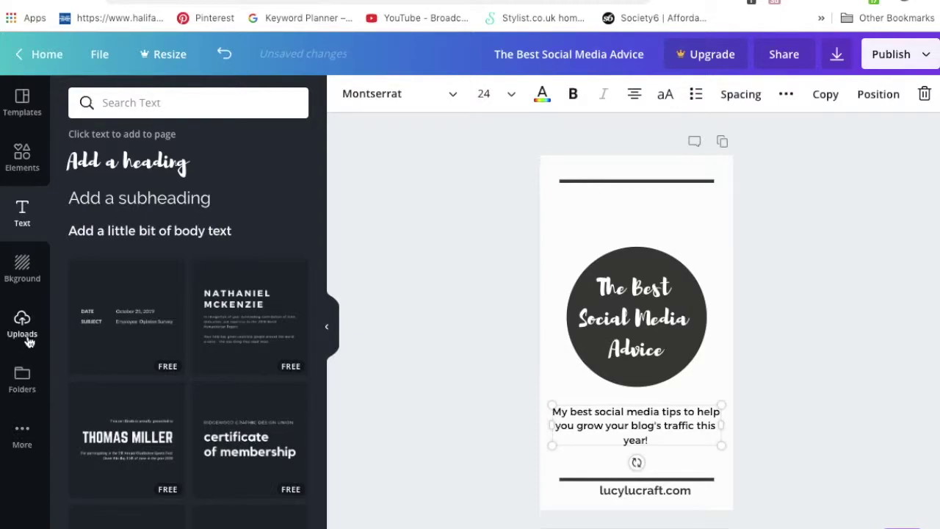
click(22, 269)
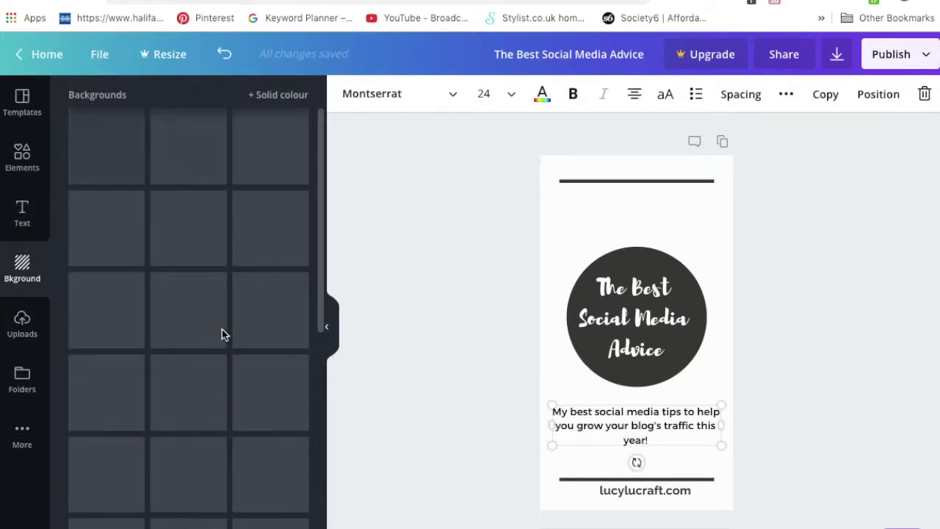
- Fill the page background with the mint solid colour
scroll(213, 403, down, 4)
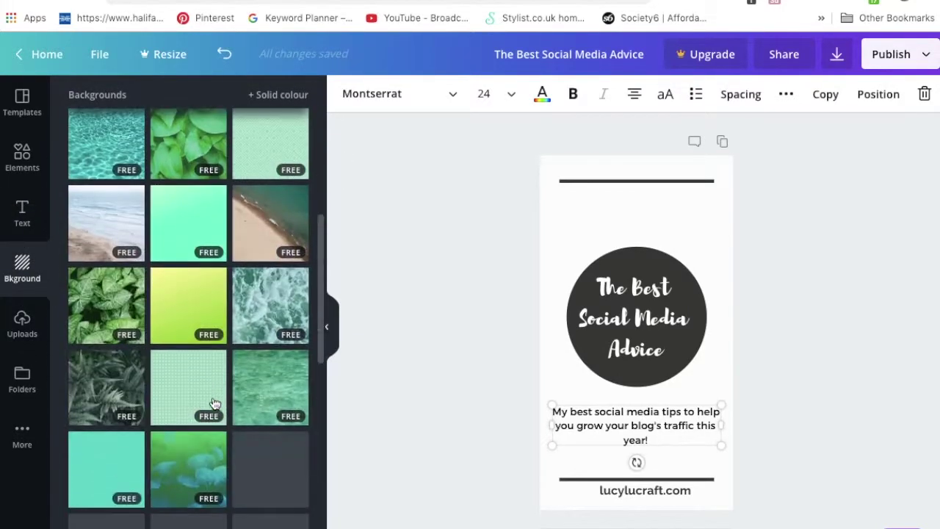
scroll(213, 402, down, 5)
scroll(213, 402, up, 10)
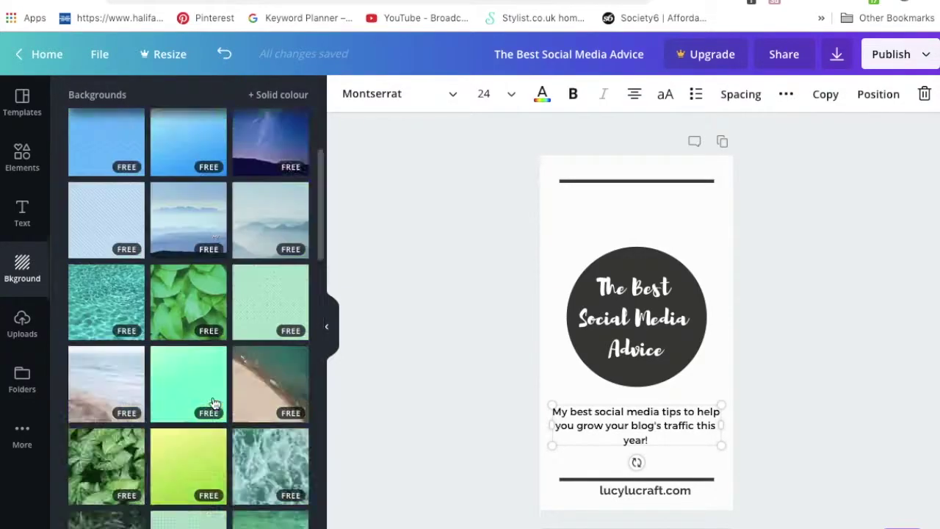
click(279, 97)
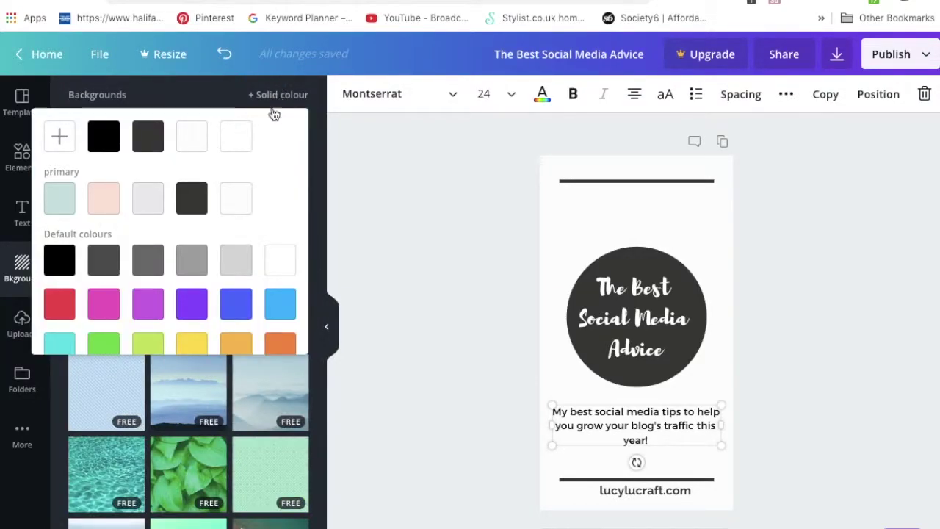
click(60, 198)
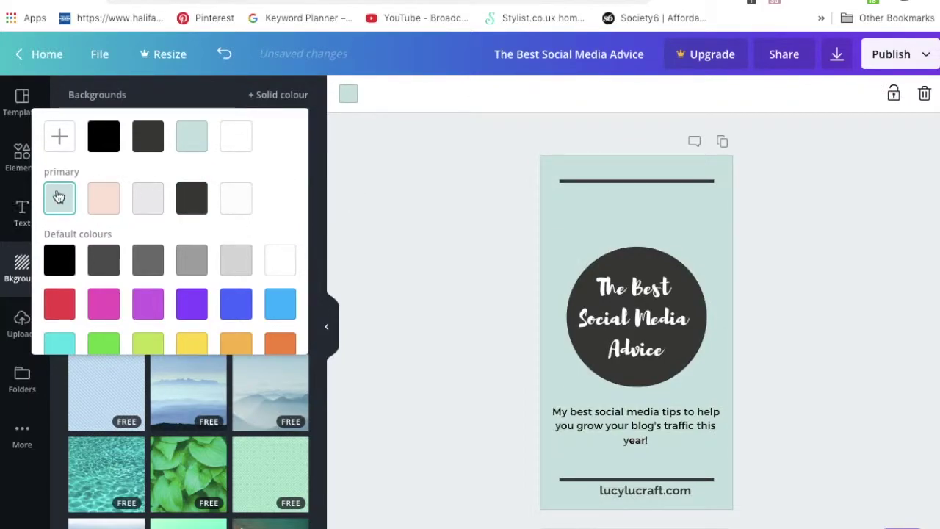
- Replace the page background with the misty forest photo
scroll(319, 233, down, 1)
drag(319, 230, 300, 525)
scroll(188, 316, up, 2)
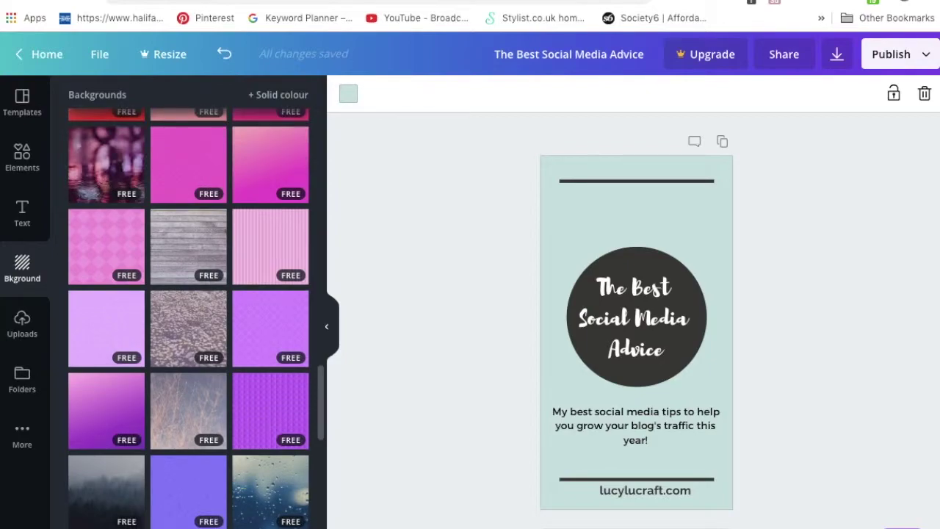
scroll(188, 316, down, 2)
scroll(195, 437, down, 1)
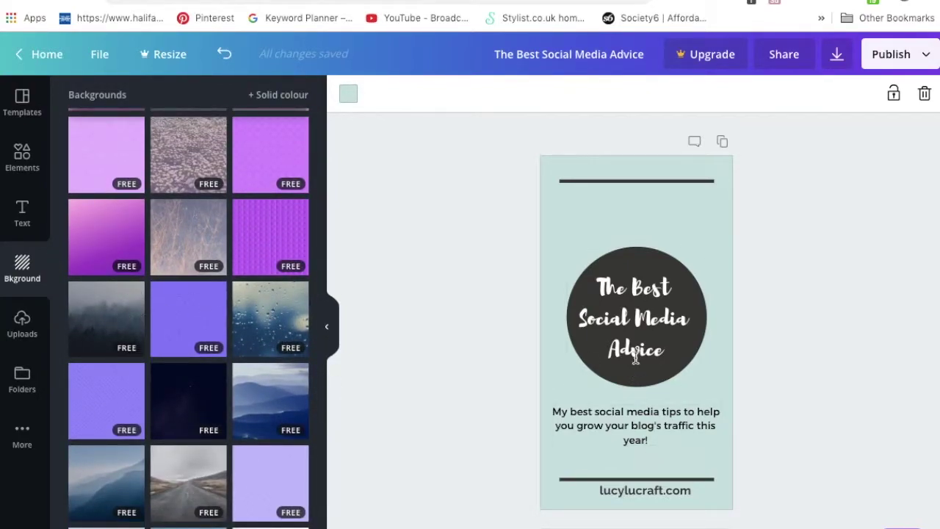
click(116, 335)
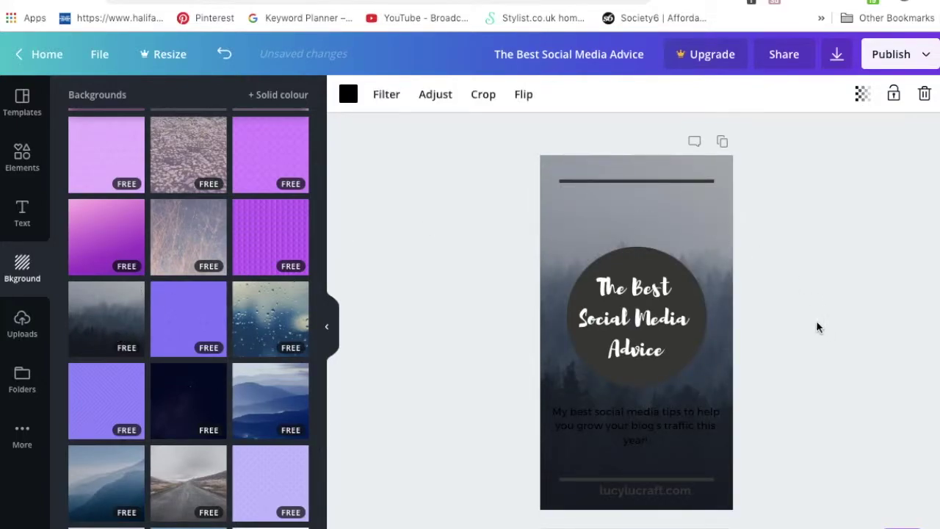
- Make the tip text under the circle white
click(695, 253)
click(698, 219)
click(676, 421)
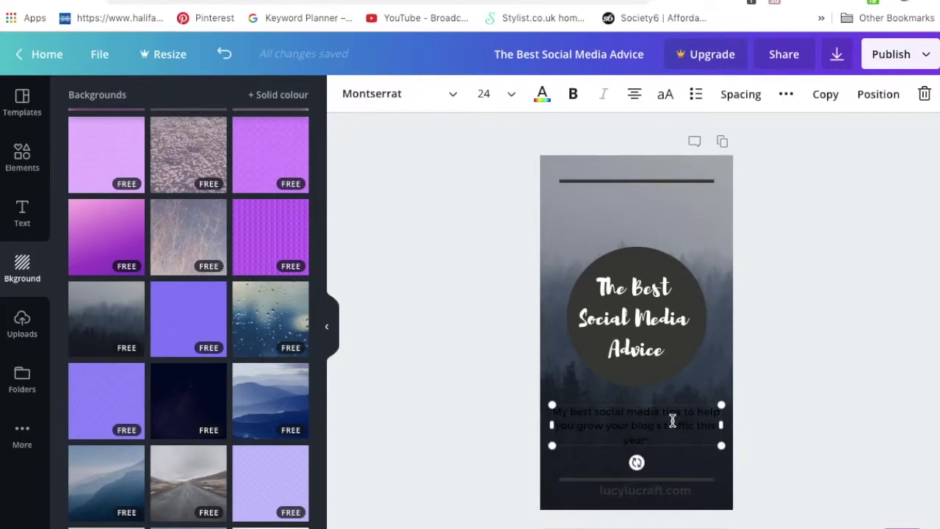
click(544, 95)
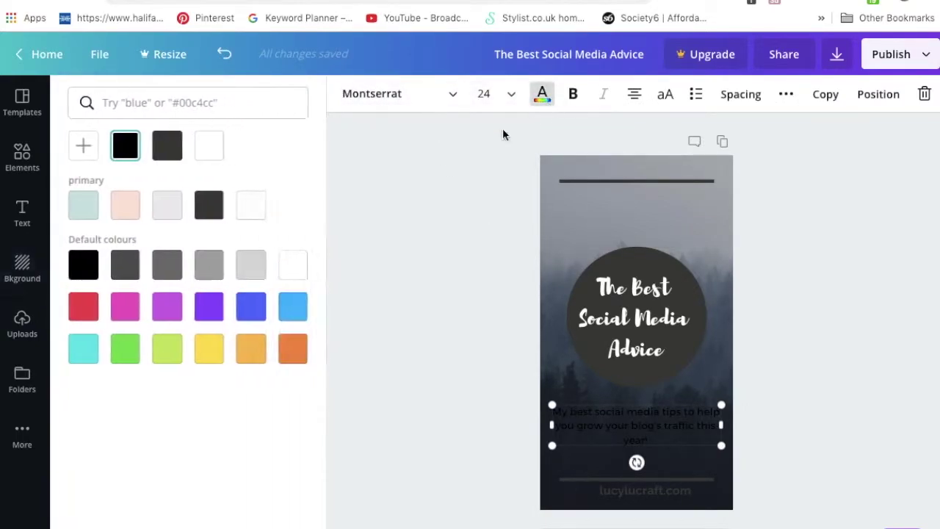
click(210, 146)
click(861, 301)
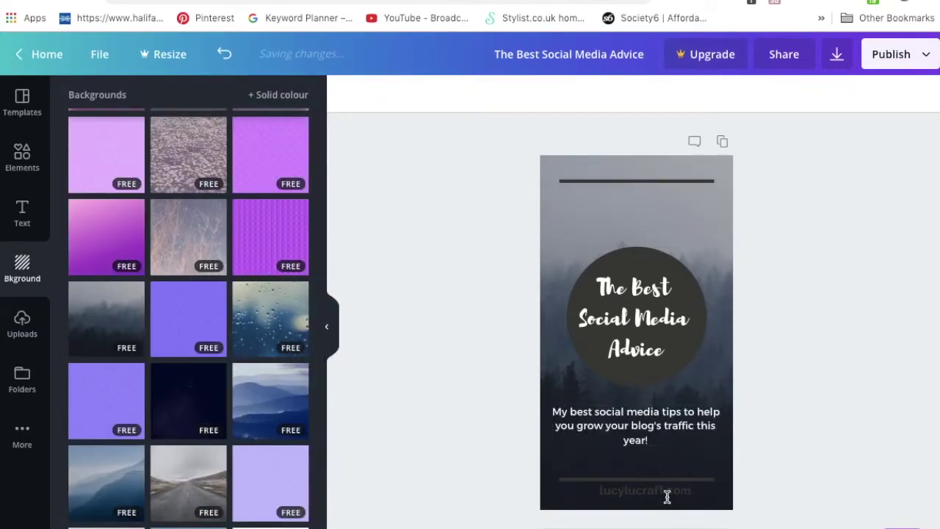
- Make the lucylucraft.com footer text white
click(660, 490)
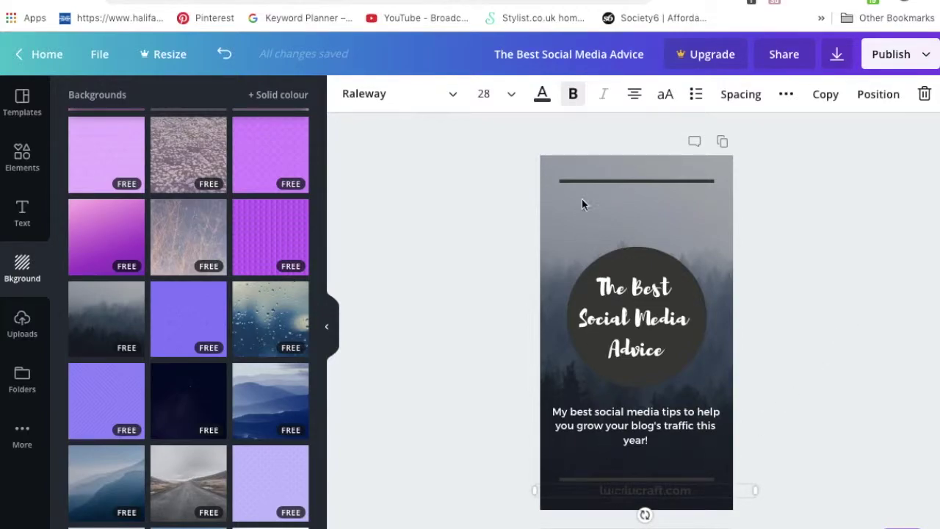
click(545, 96)
click(211, 149)
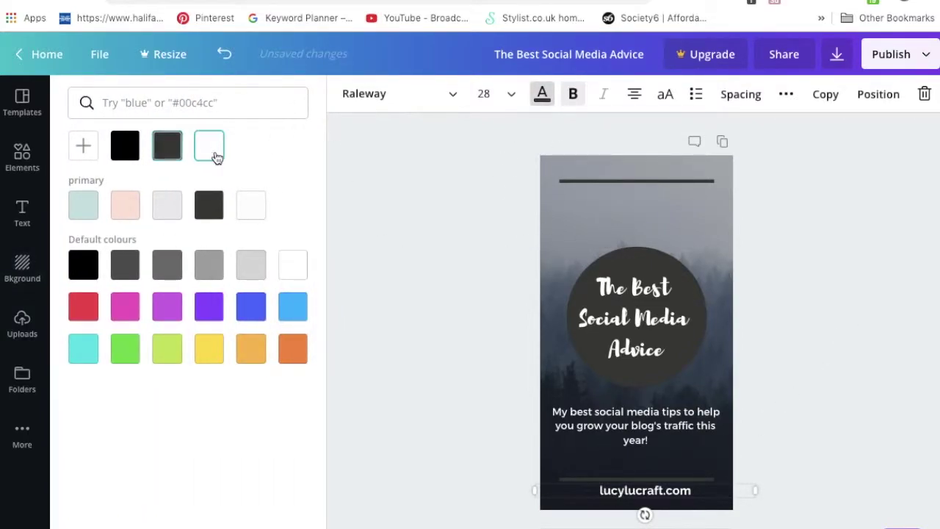
click(778, 280)
click(692, 229)
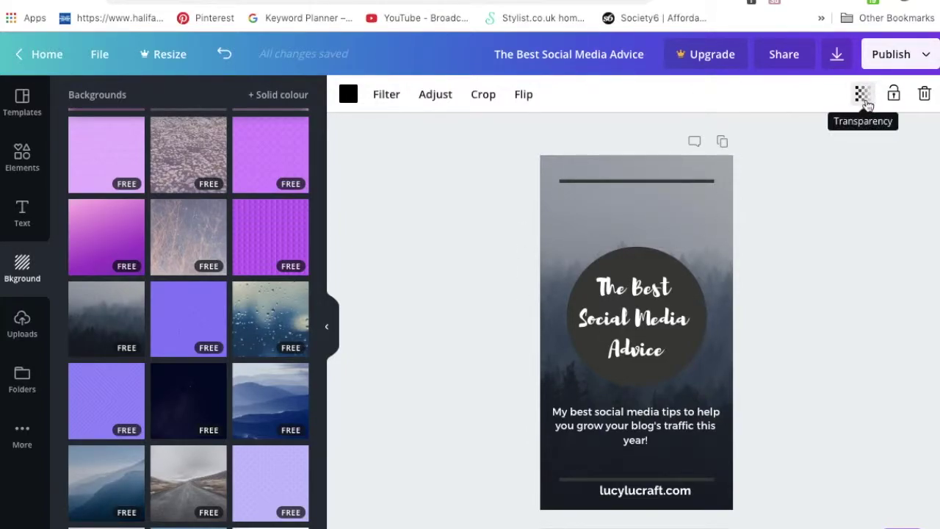
- Adjust the forest photo's transparency, trying 76, 100 and 56 before settling at about 82
click(866, 103)
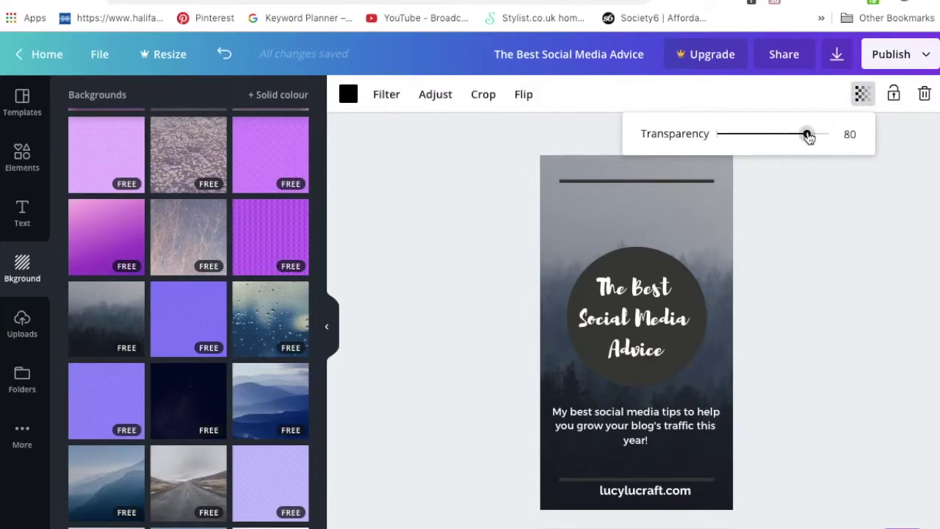
drag(808, 134, 867, 137)
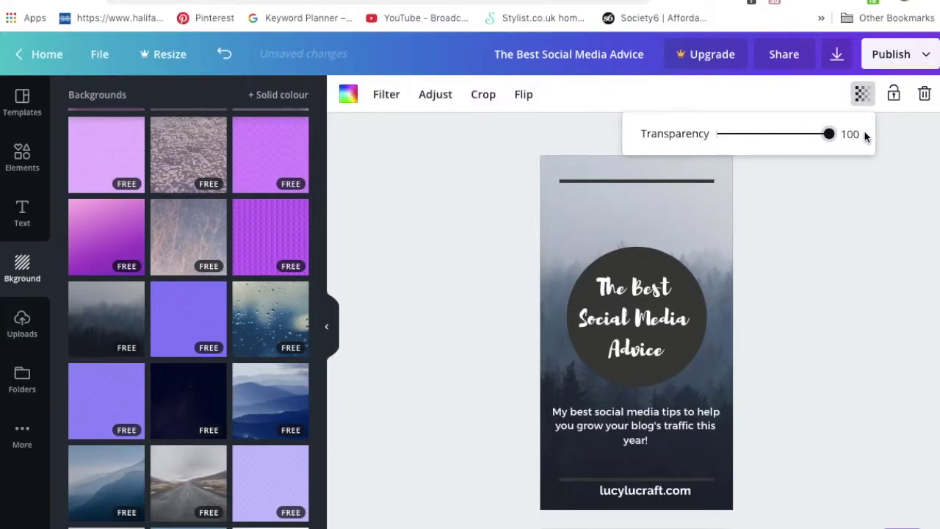
drag(866, 136, 805, 139)
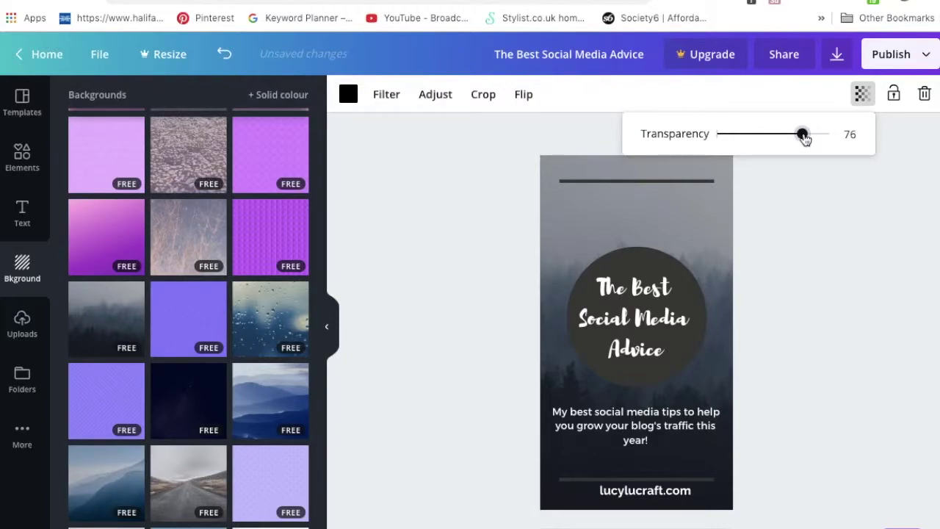
mouse_move(805, 139)
mouse_down()
mouse_move(845, 139)
mouse_move(812, 140)
mouse_up()
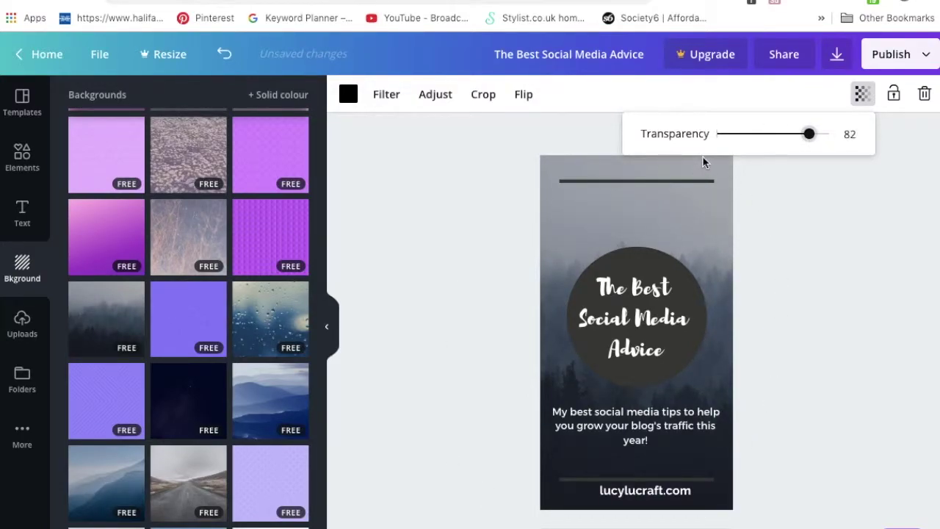
drag(810, 133, 781, 142)
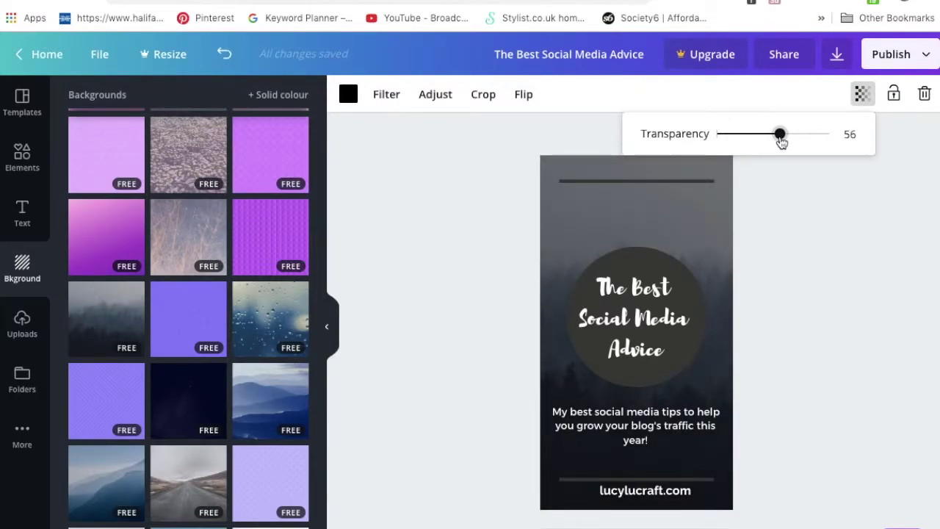
click(793, 133)
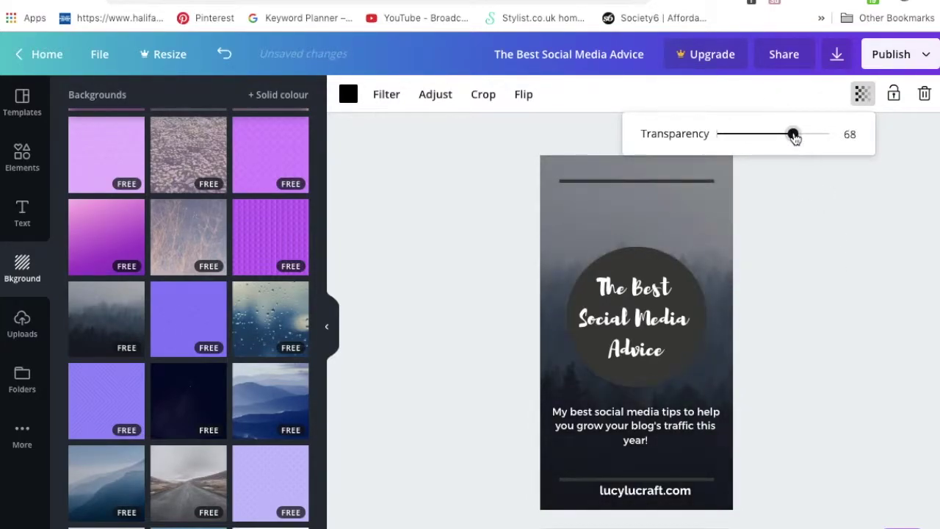
click(810, 137)
click(837, 253)
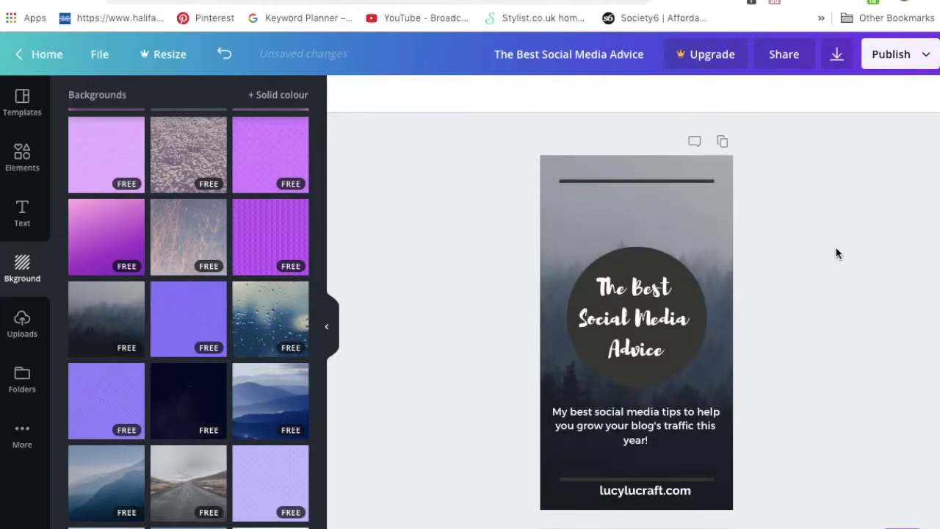
scroll(838, 253, down, 1)
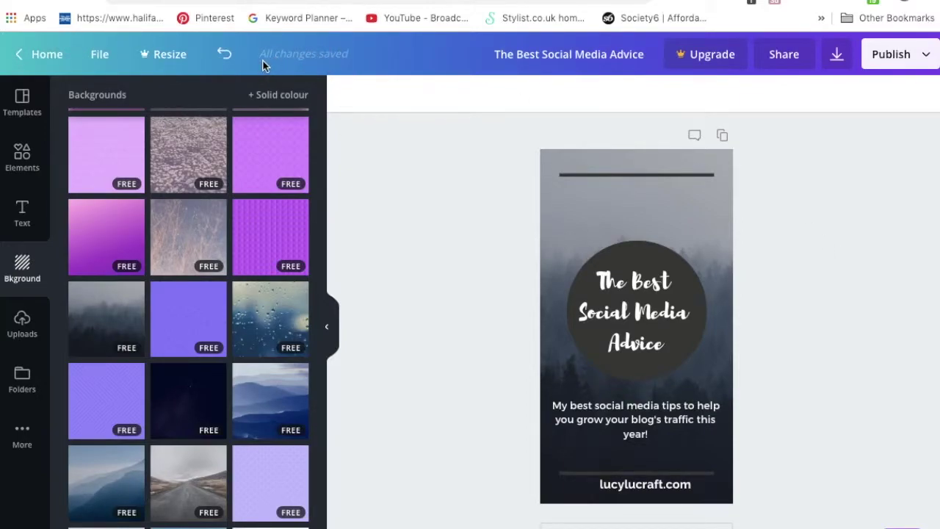
- Save the design and retitle it 'The Best Social Media and blogging Advice | <author name> #1'
click(99, 54)
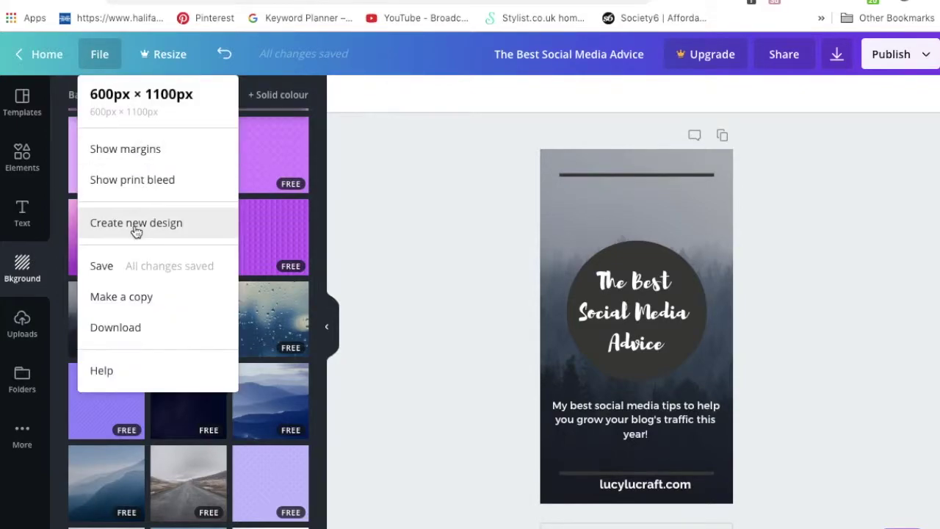
click(125, 266)
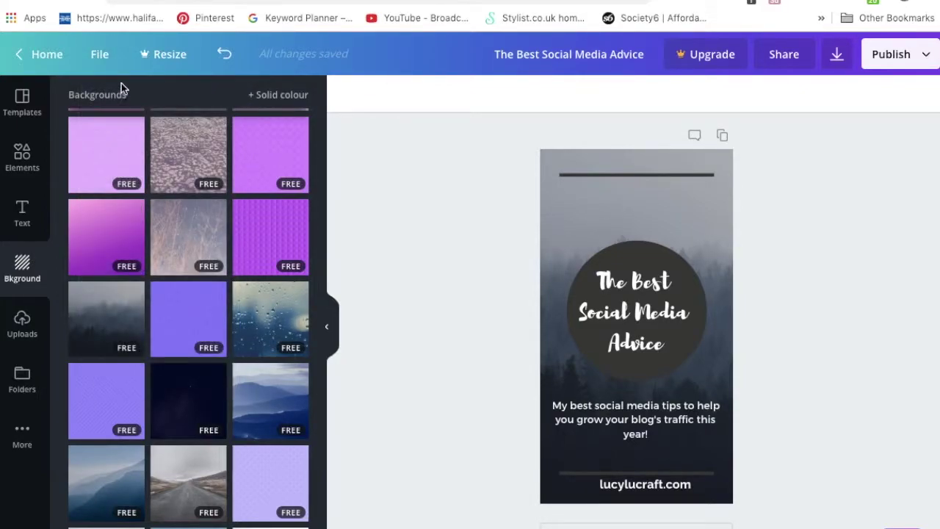
click(509, 59)
key(Right)
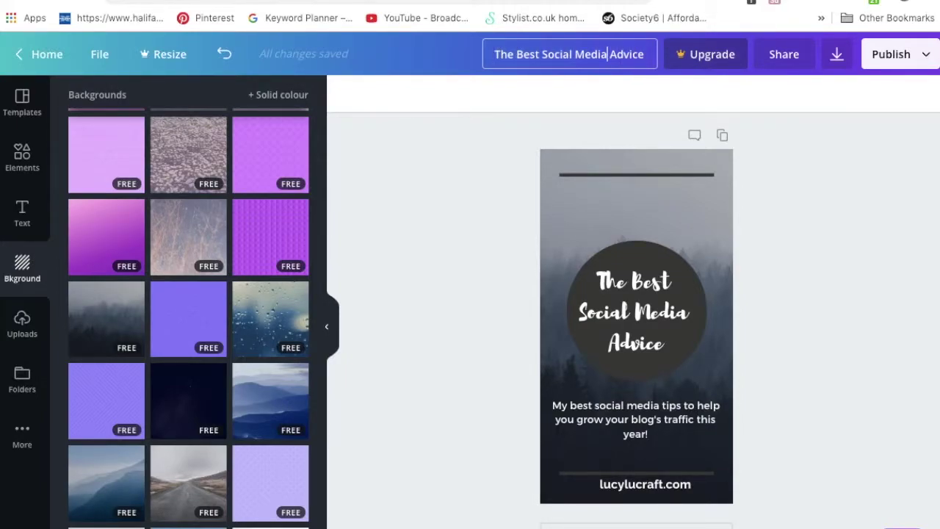
text(and blogging)
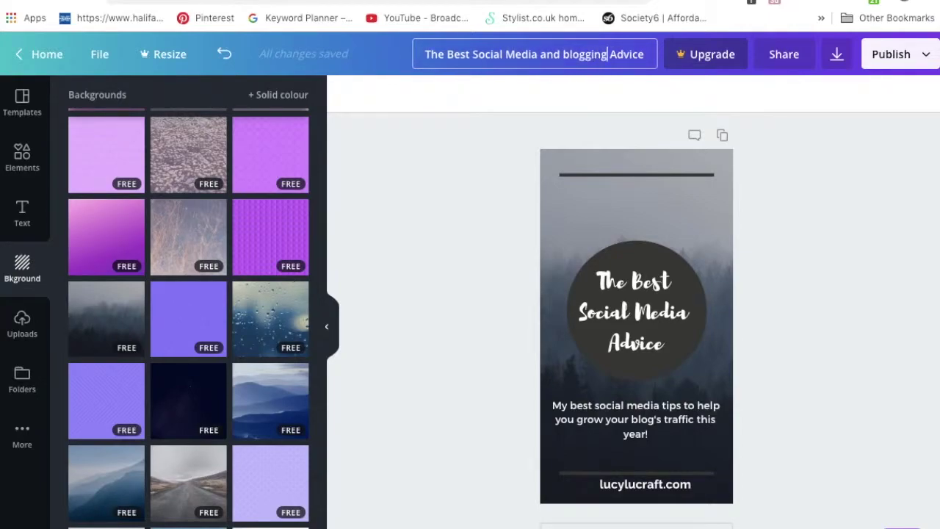
text( Advice )
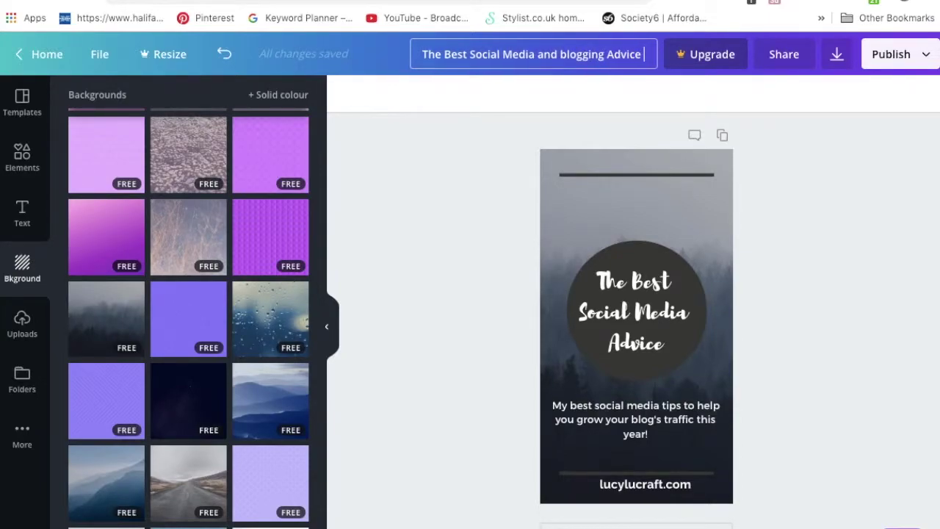
text(| Lucy)
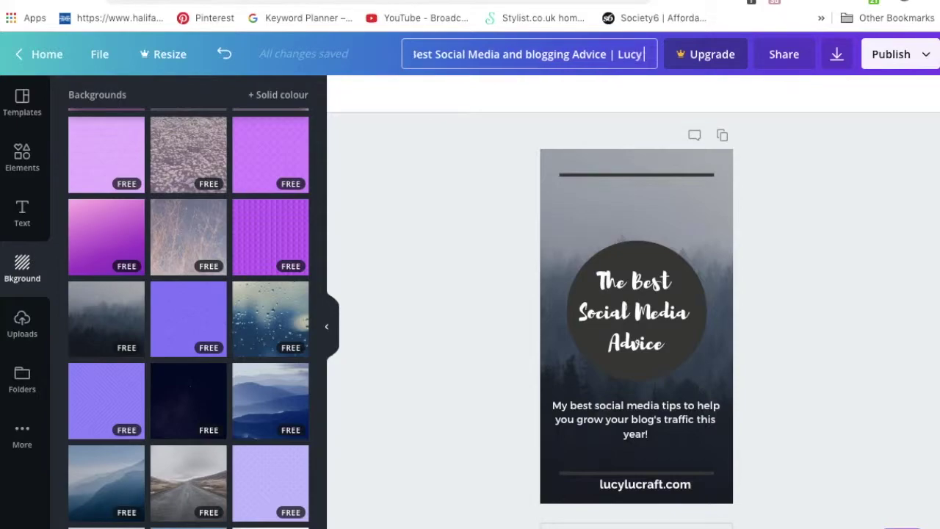
text( Lucraft)
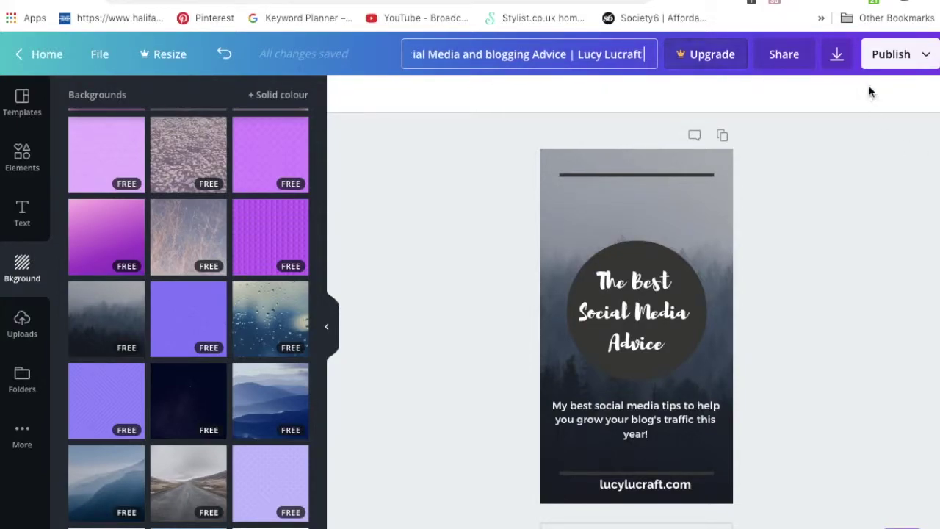
text( C)
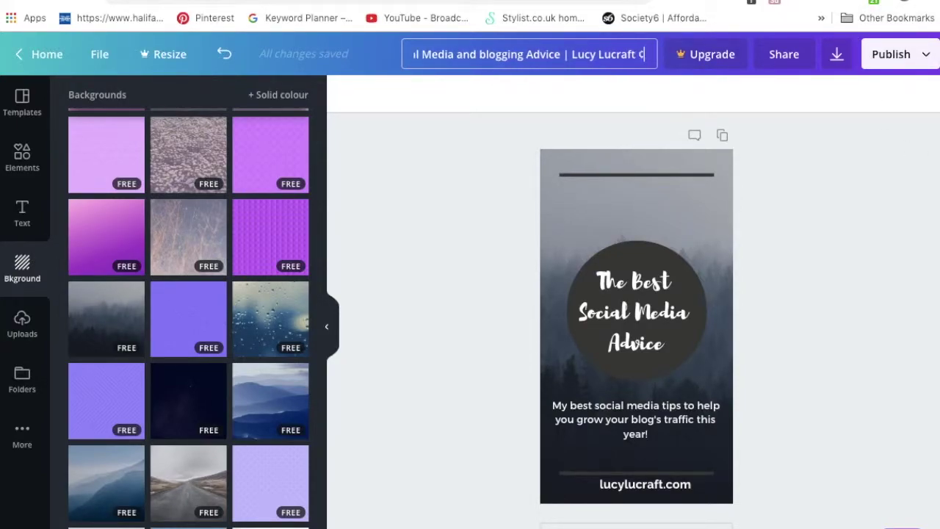
key(BackSpace)
text(#1)
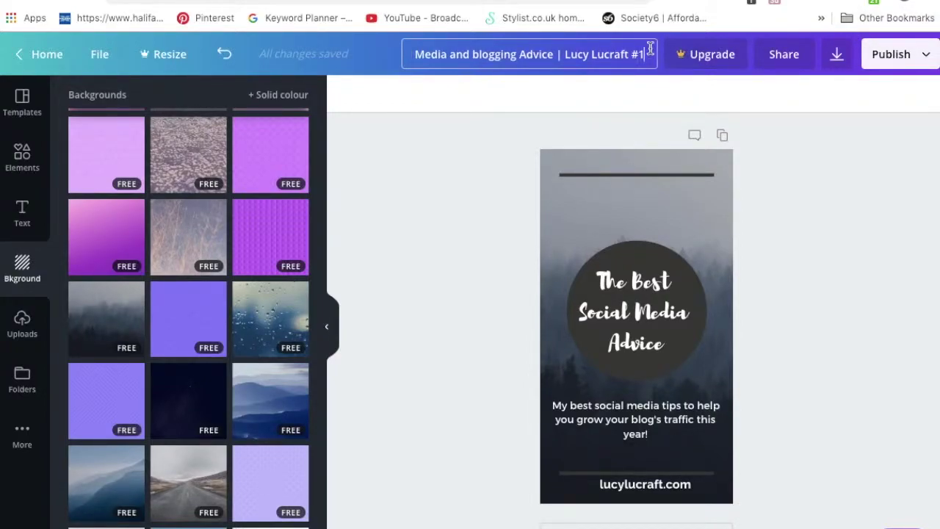
key(Return)
click(723, 136)
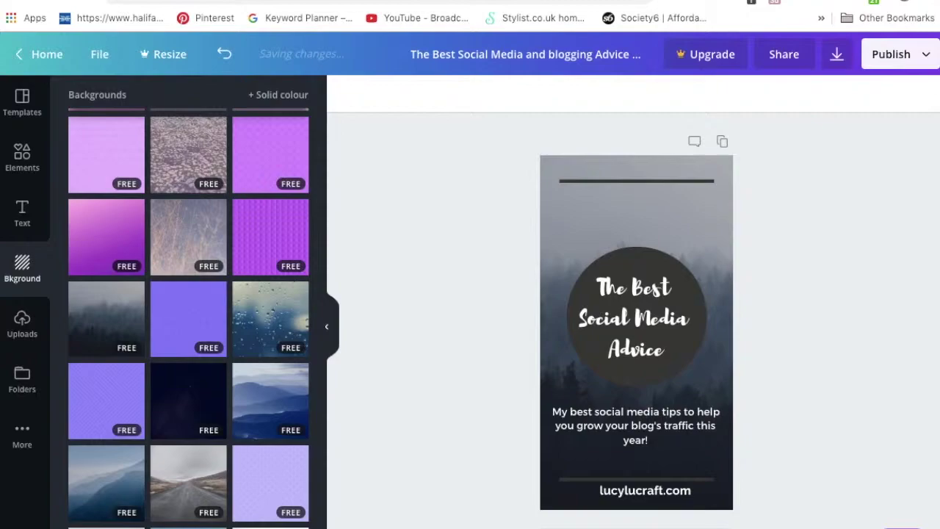
click(925, 59)
- Download the finished pin as a PNG file
click(758, 136)
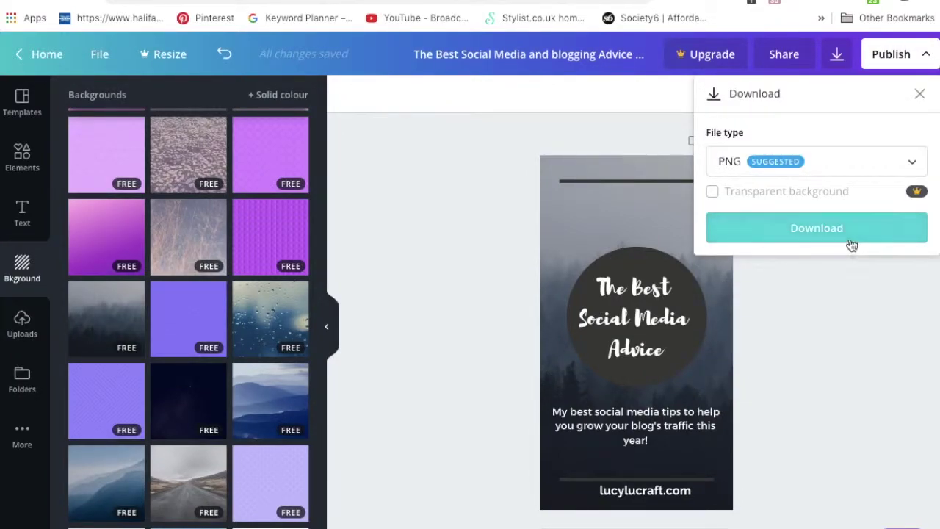
click(850, 242)
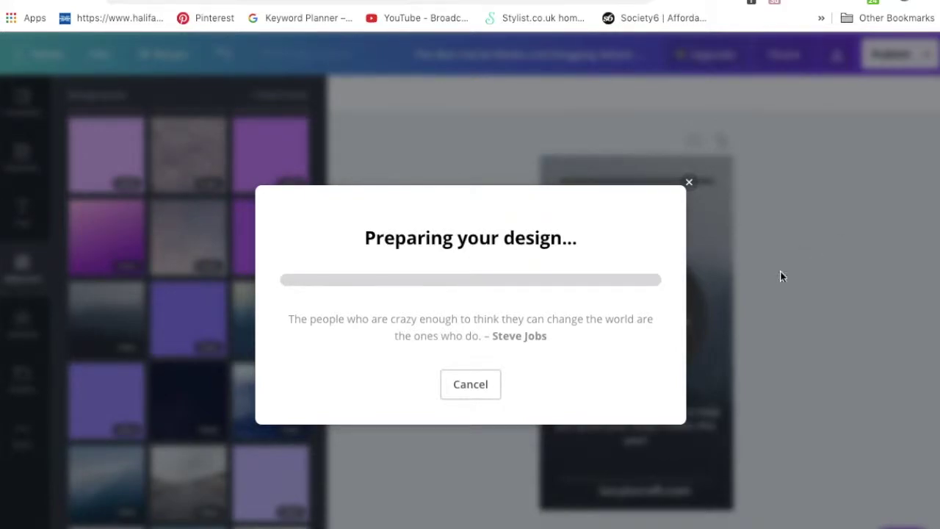